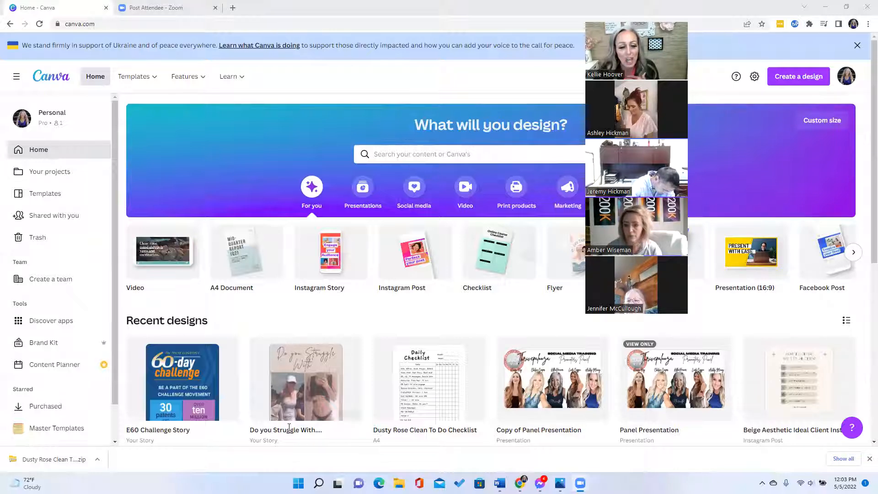
- Drag the call participants panel off the Canva page and bring up the template categories list
drag(668, 20, 746, 27)
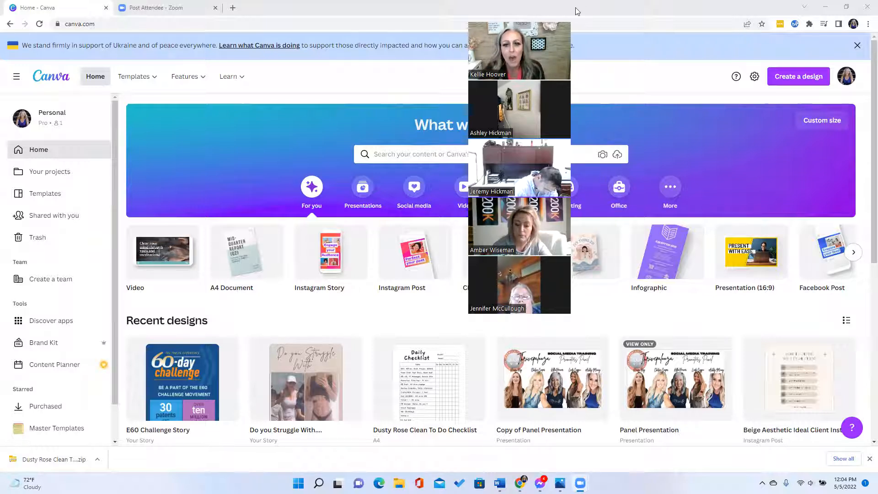
drag(549, 13, 747, 12)
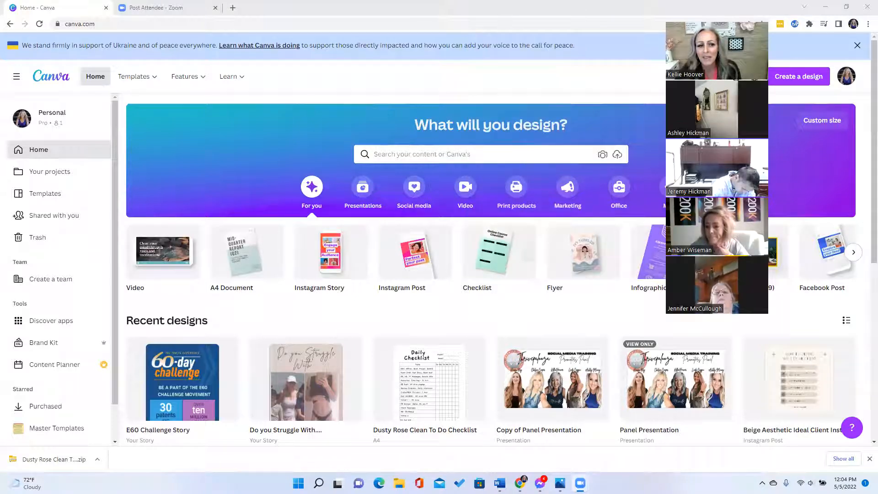
click(134, 76)
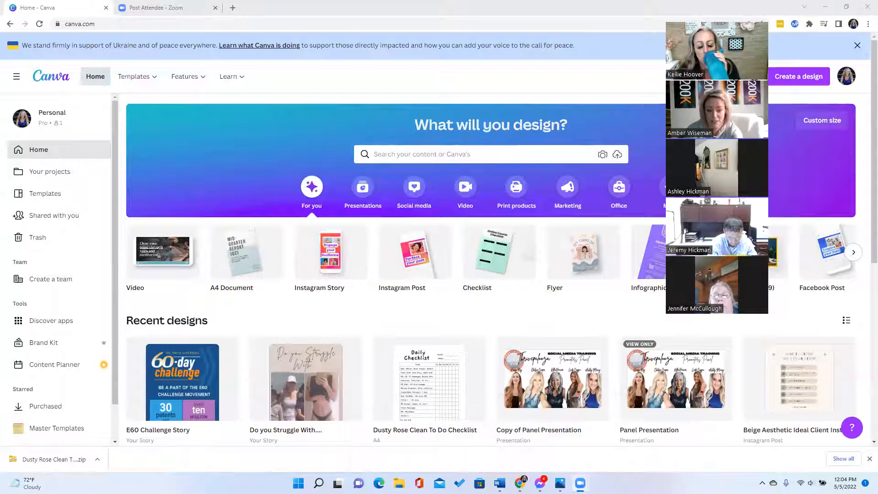
- Raise the system sound volume from the quick settings panel
click(810, 483)
drag(765, 432, 787, 434)
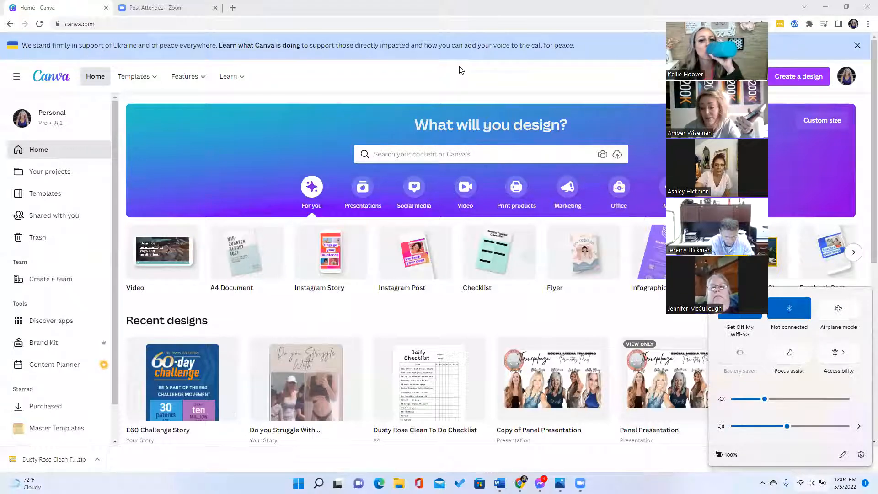
click(430, 11)
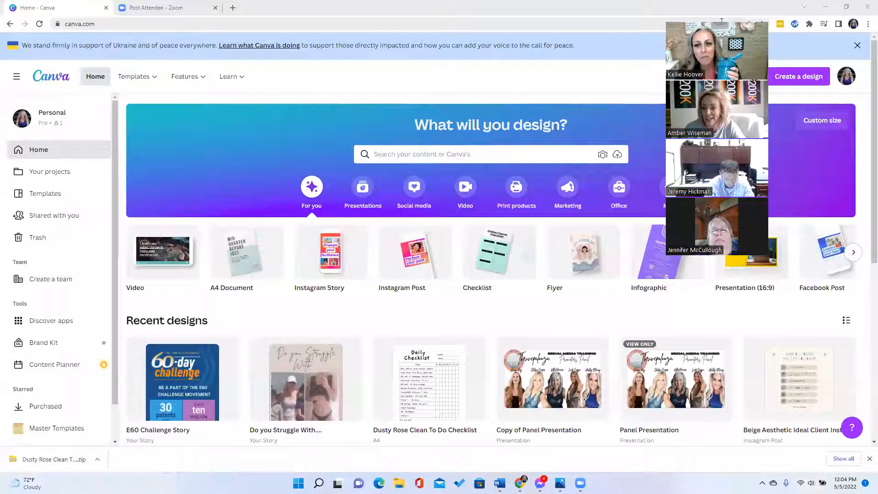
- Shift the call panel right to uncover the search box, then scroll through Recent designs
drag(724, 22, 775, 22)
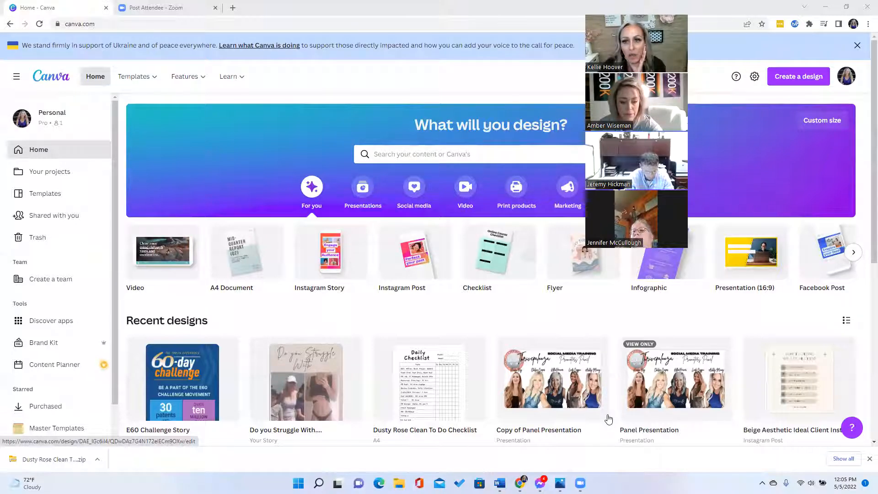
drag(646, 10, 792, 18)
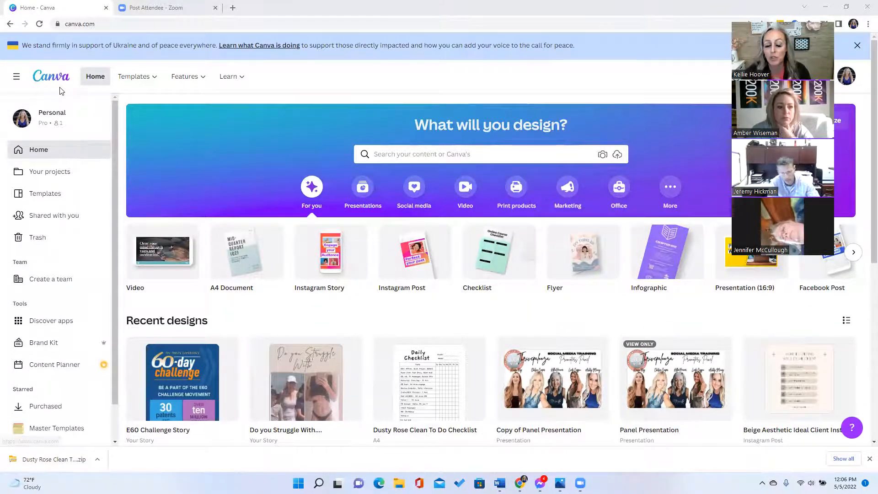
scroll(504, 292, down, 3)
scroll(504, 292, down, 8)
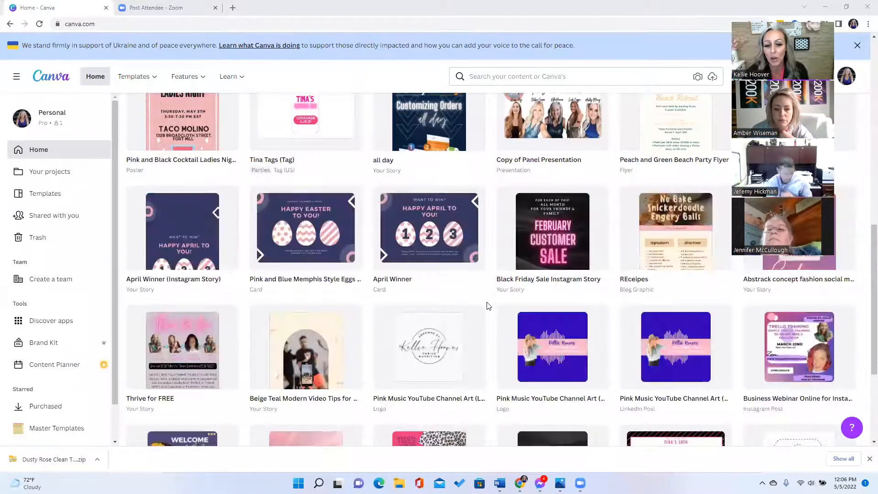
scroll(487, 305, down, 3)
scroll(487, 305, up, 15)
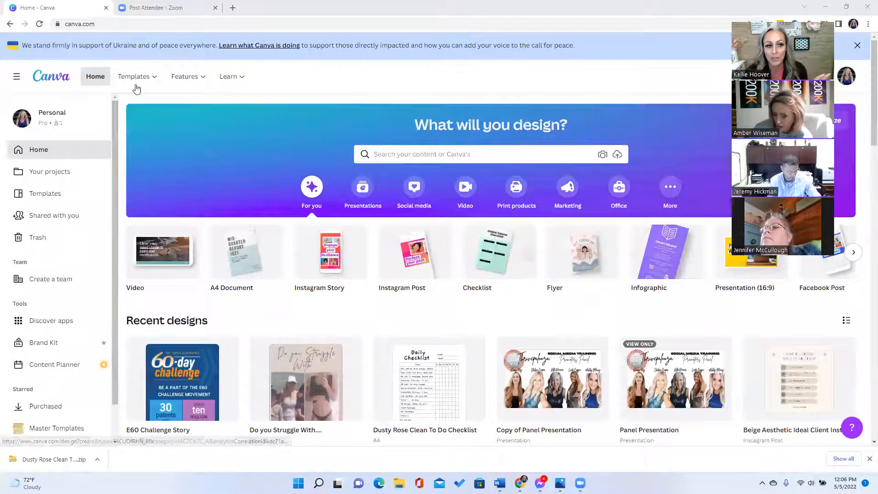
- Browse the Instagram Stories templates from the Templates menu
mouse_move(148, 83)
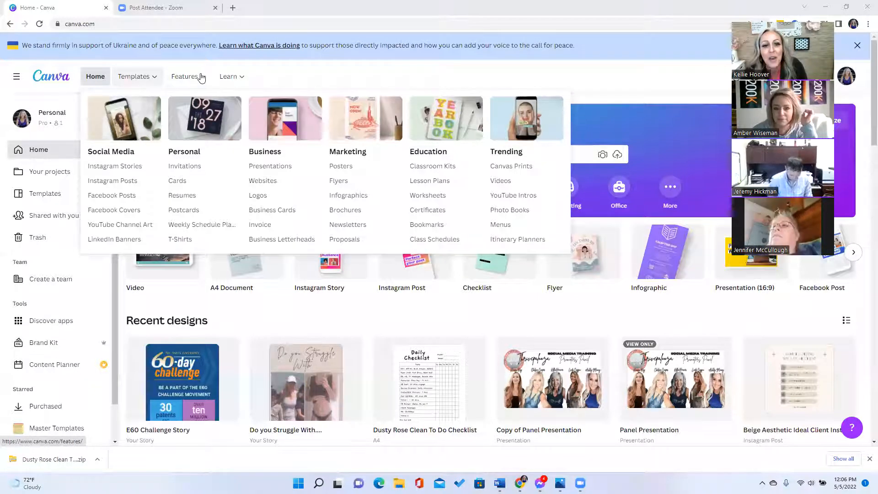
mouse_move(146, 76)
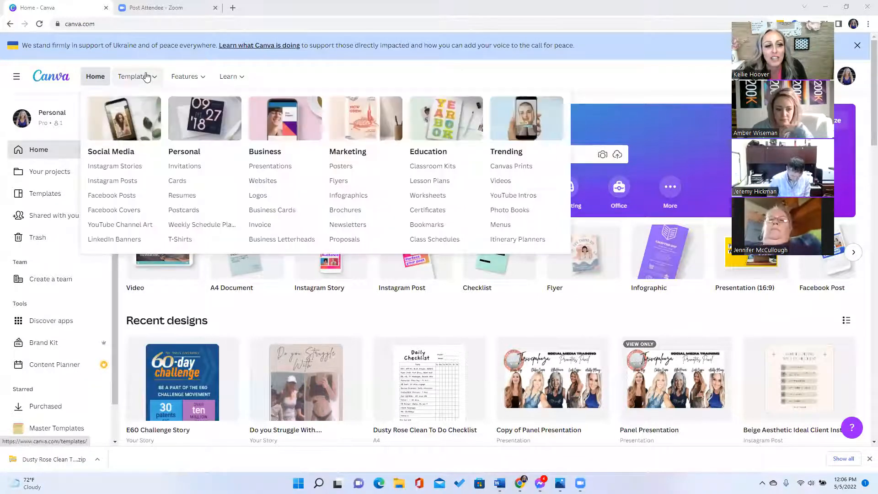
click(124, 170)
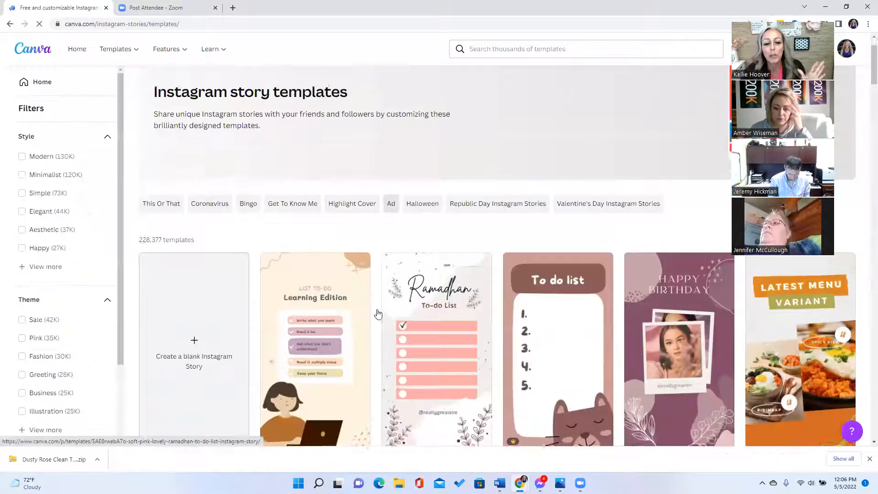
scroll(376, 313, down, 2)
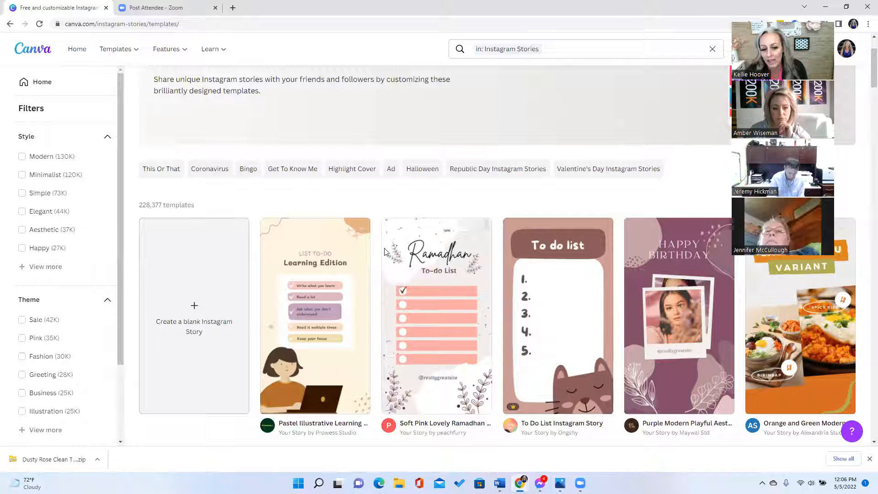
scroll(386, 257, down, 3)
scroll(392, 303, down, 3)
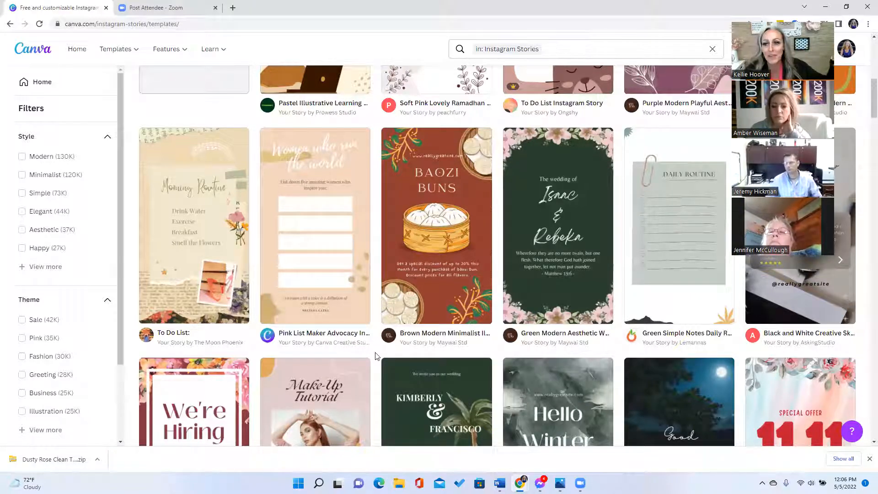
scroll(375, 356, down, 3)
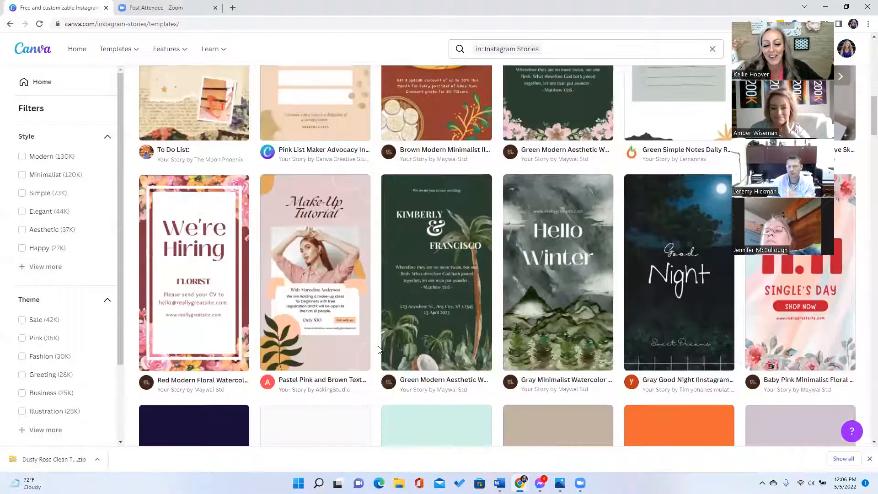
scroll(380, 343, up, 8)
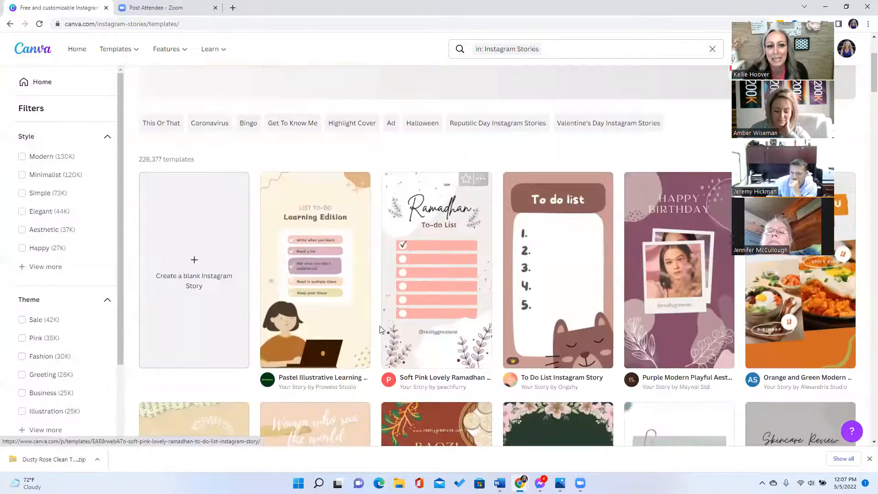
scroll(380, 329, up, 3)
click(75, 50)
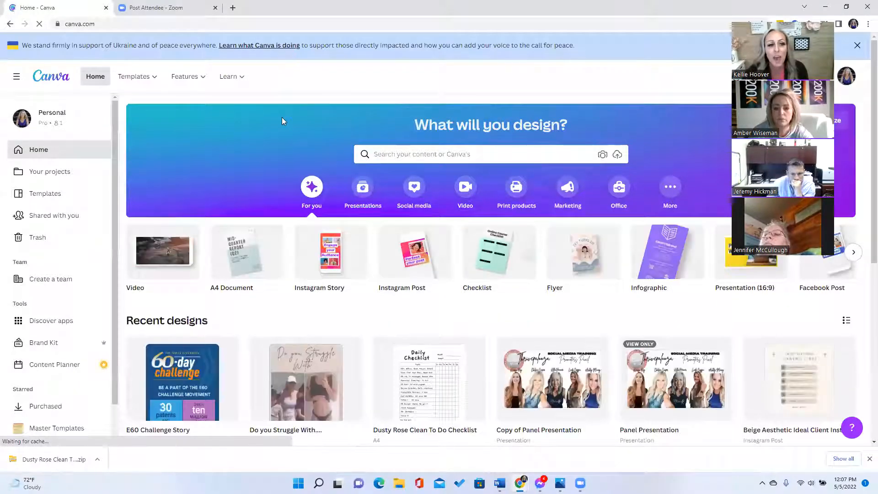
mouse_move(201, 79)
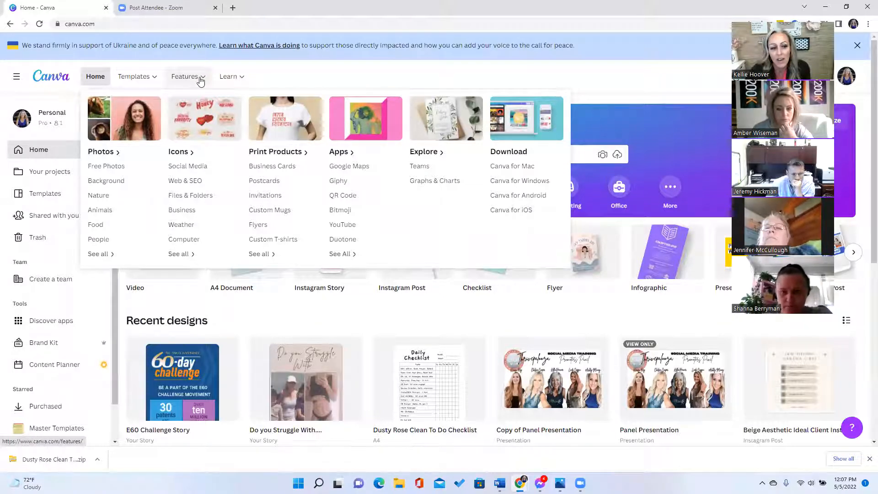
mouse_move(240, 81)
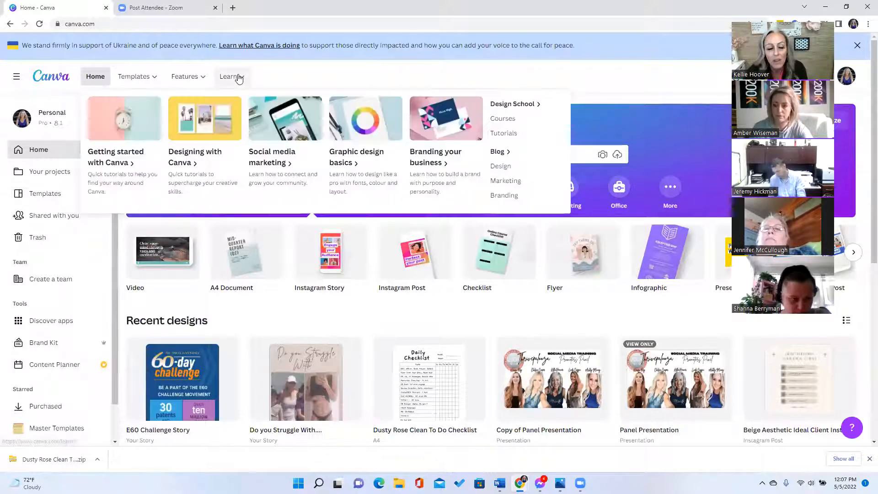
mouse_move(144, 84)
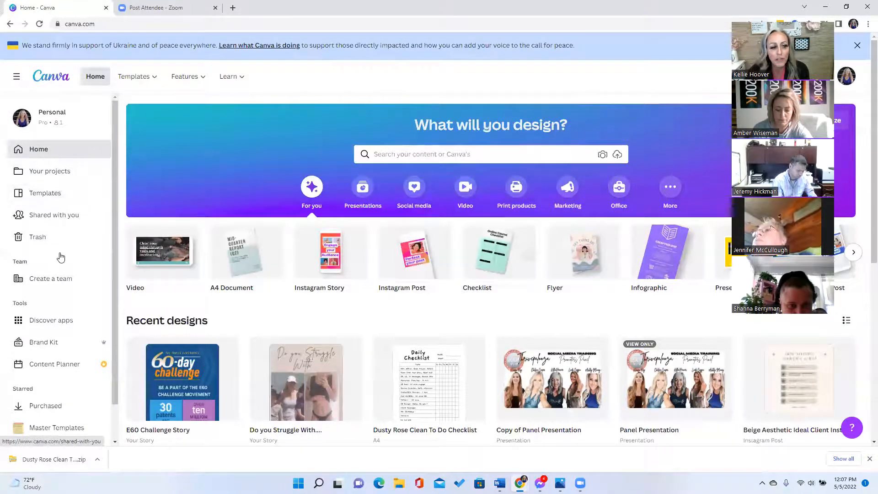
scroll(54, 143, down, 1)
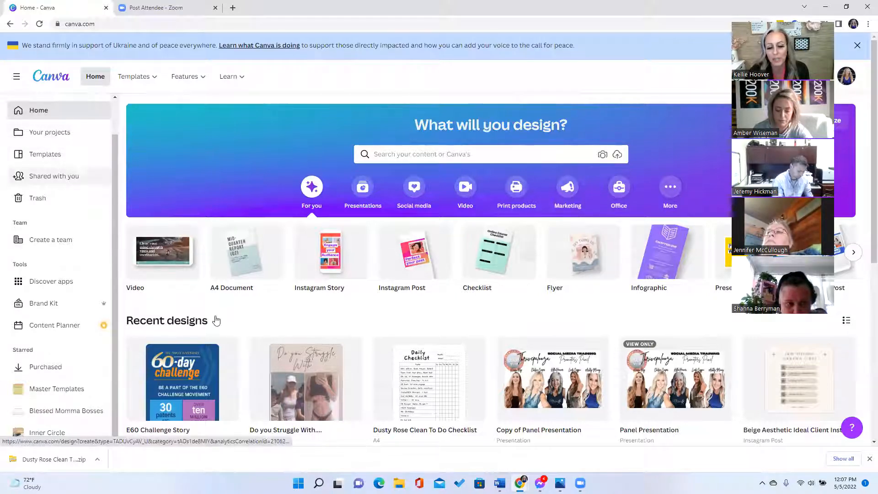
scroll(551, 347, down, 1)
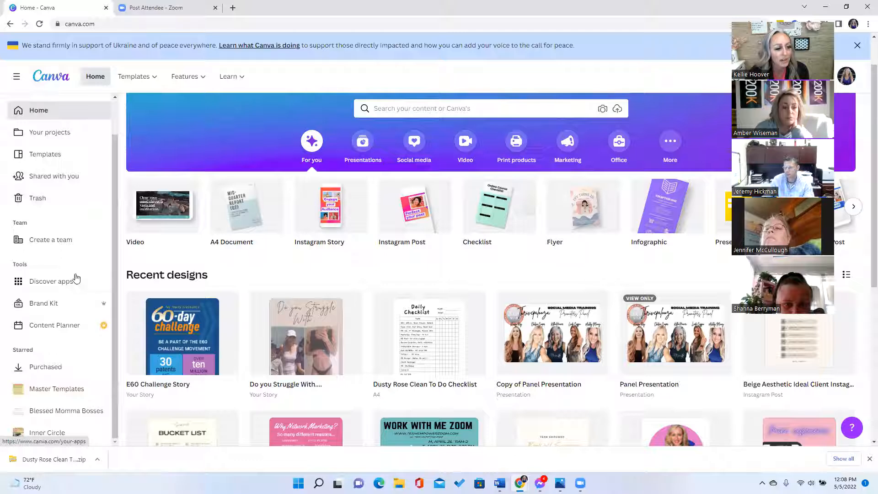
scroll(68, 358, down, 2)
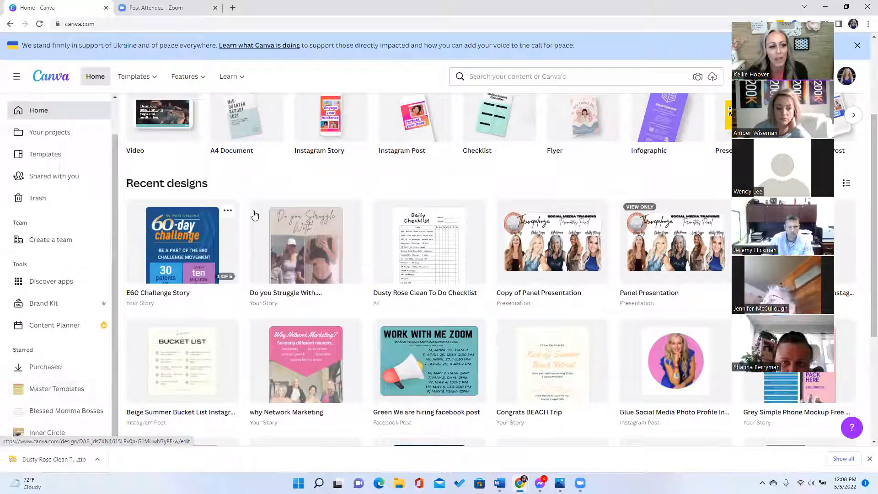
scroll(318, 129, up, 1)
scroll(318, 129, up, 3)
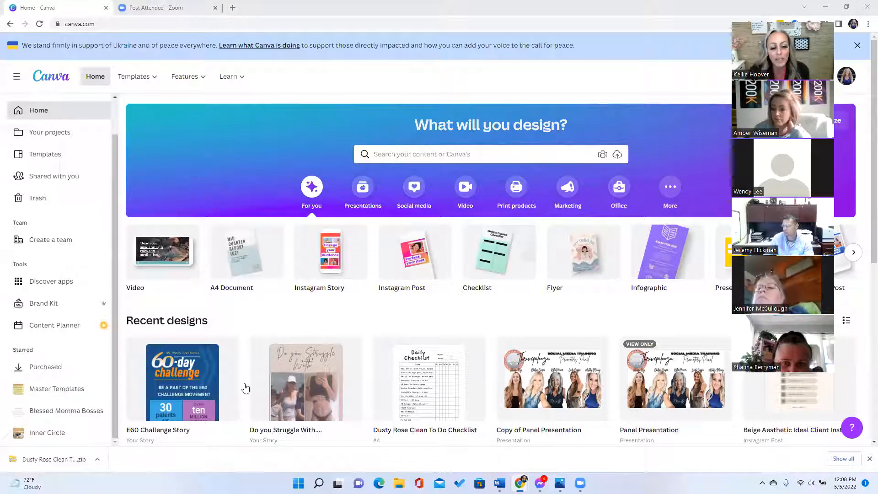
scroll(243, 391, down, 1)
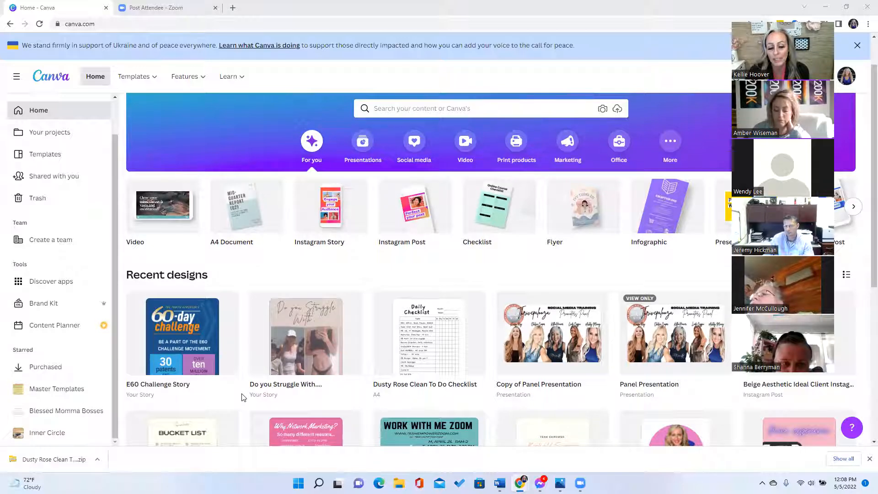
click(174, 359)
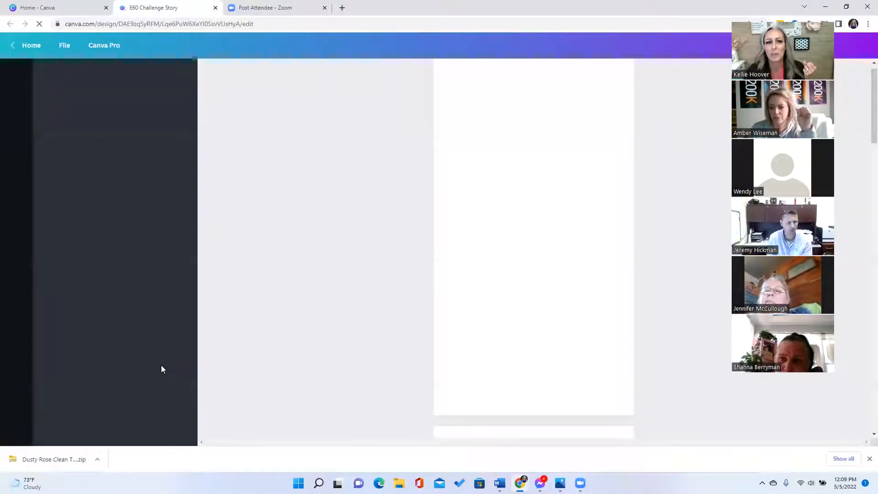
- Close the Home - Canva tab and review the E60 Challenge Story's stats and how-it-works pages
click(106, 8)
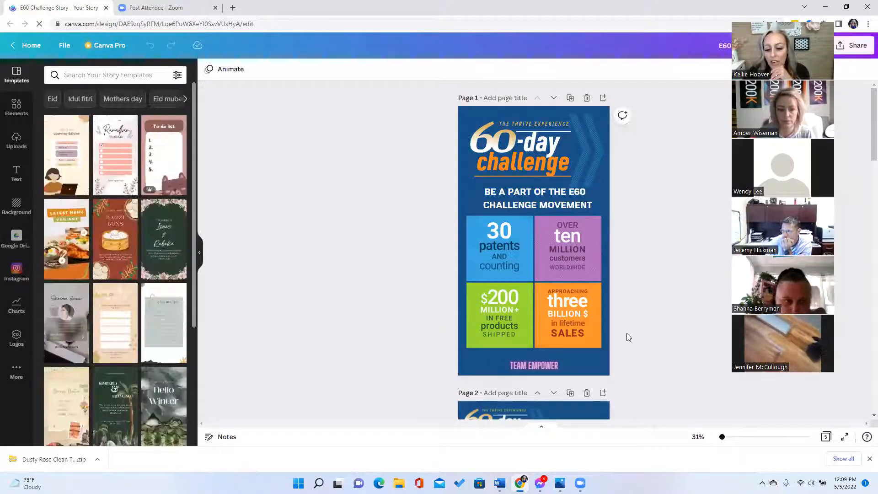
scroll(623, 337, down, 2)
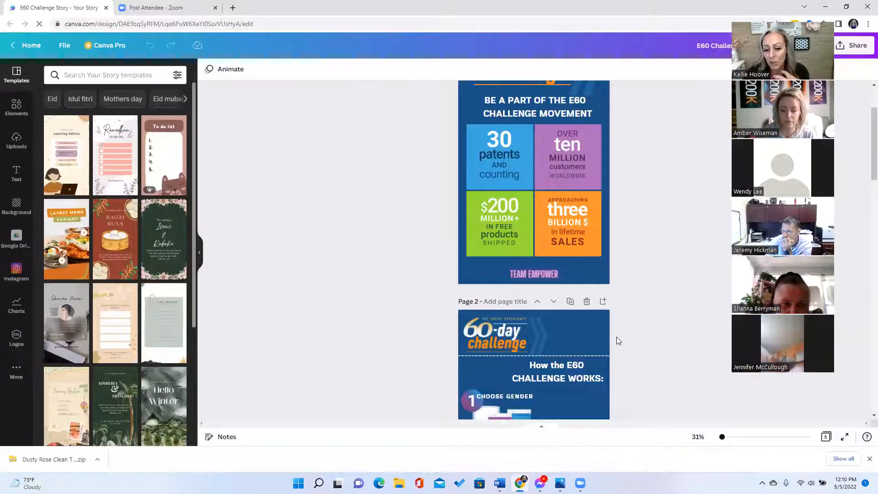
scroll(615, 337, down, 2)
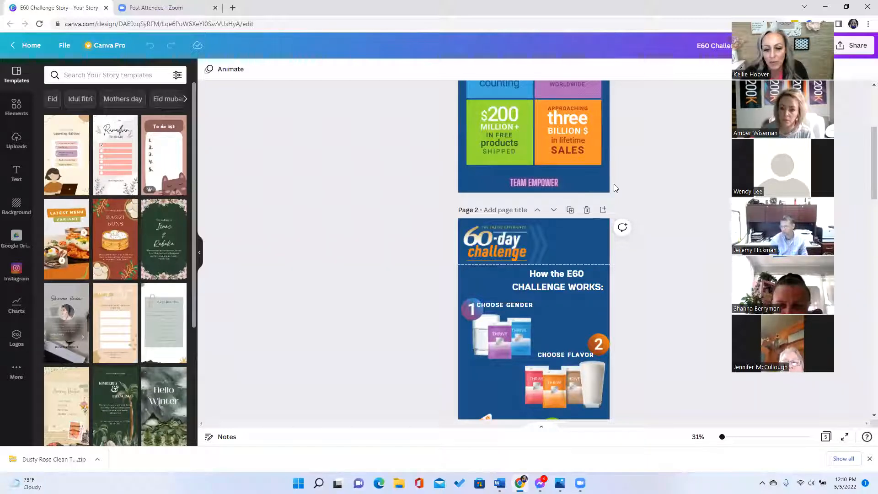
scroll(605, 167, up, 4)
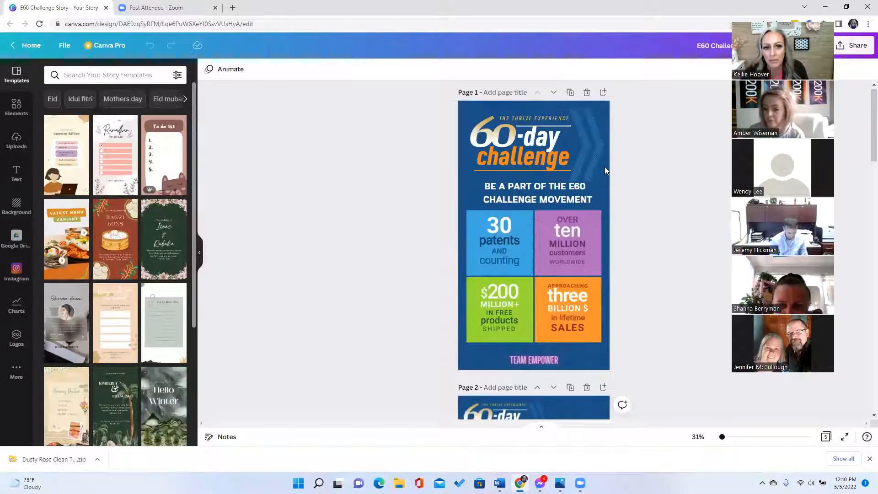
scroll(605, 170, up, 1)
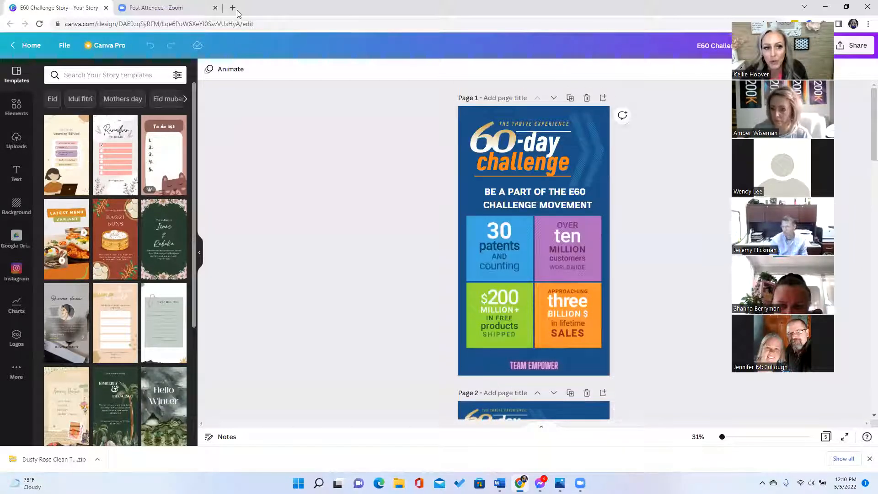
key(ctrl+t)
click(257, 28)
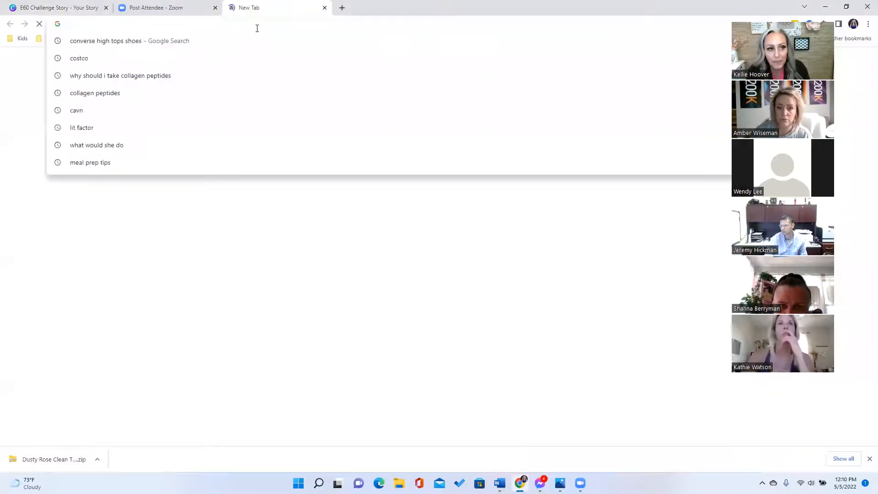
text(pat)
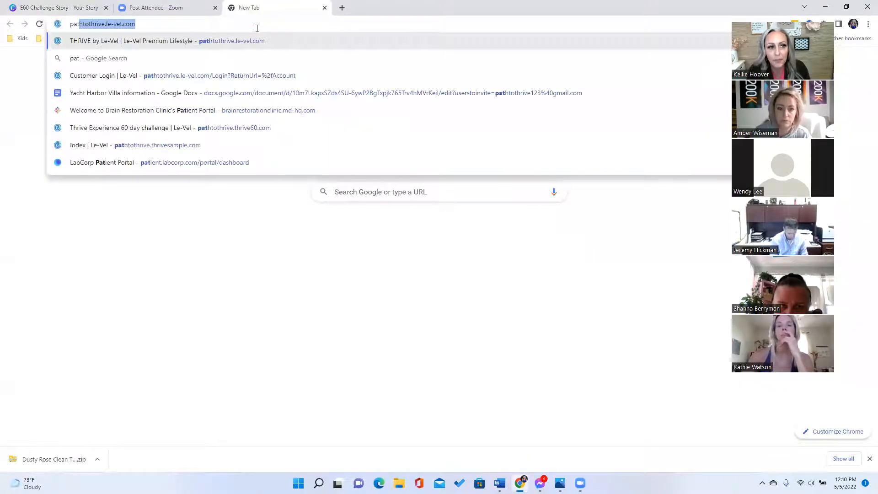
key(Return)
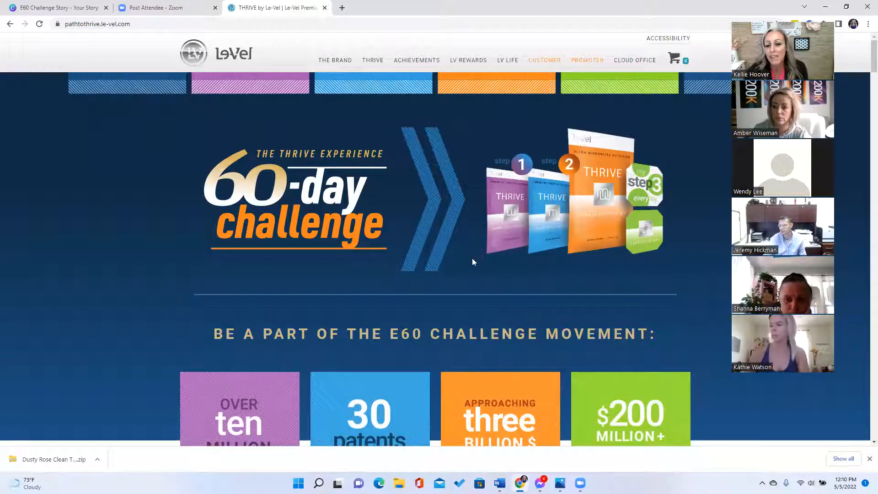
- Start saving the 60-day challenge logo as thrive60-logo.svg, cancel, and move the blank window aside
mouse_move(503, 239)
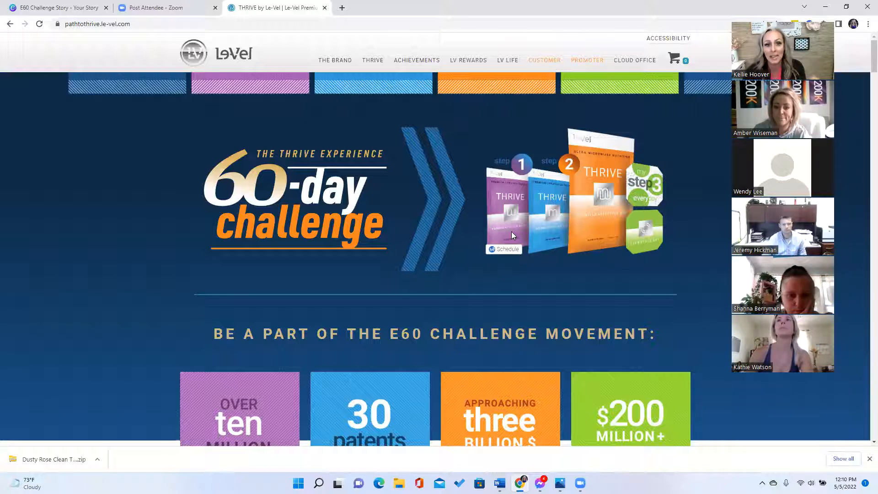
right_click(330, 212)
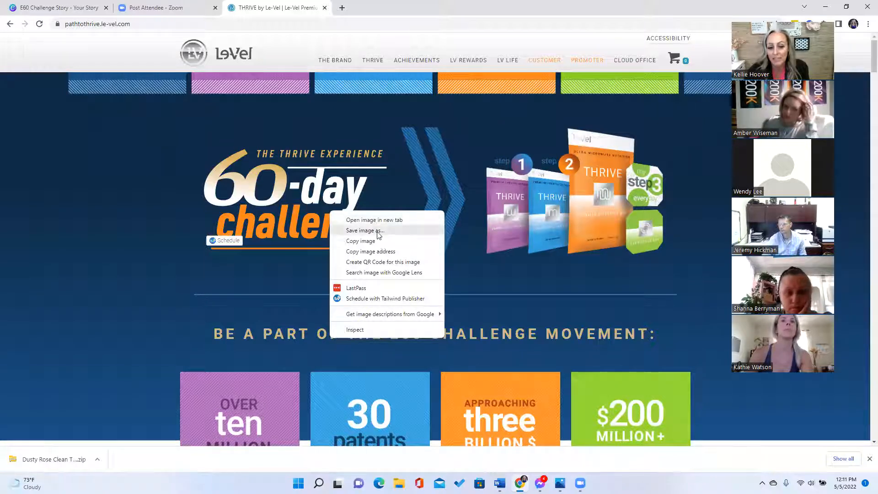
click(285, 190)
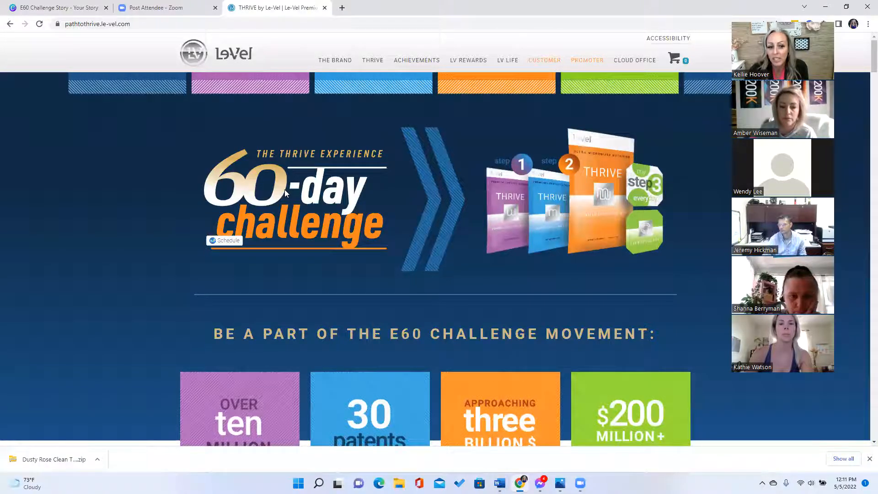
right_click(285, 189)
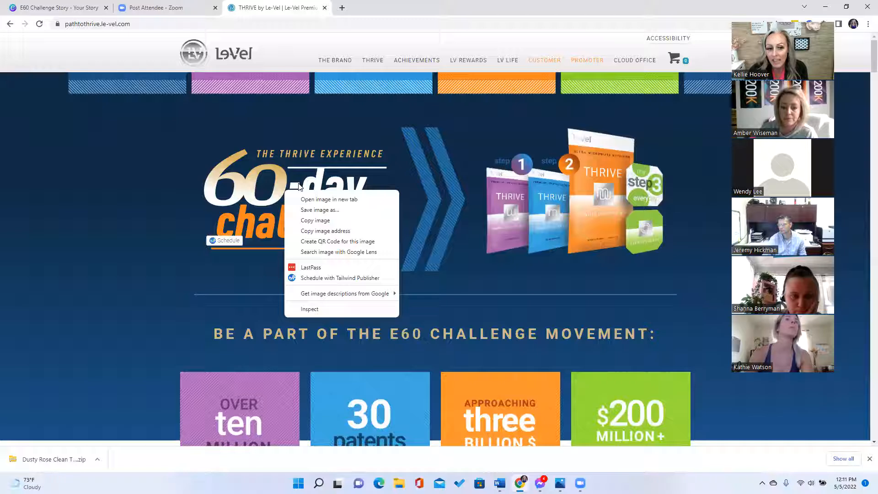
click(321, 210)
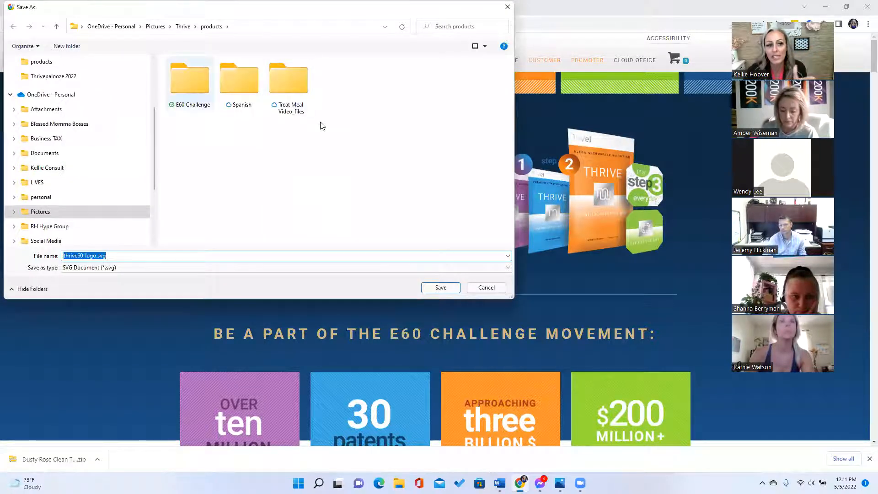
click(508, 8)
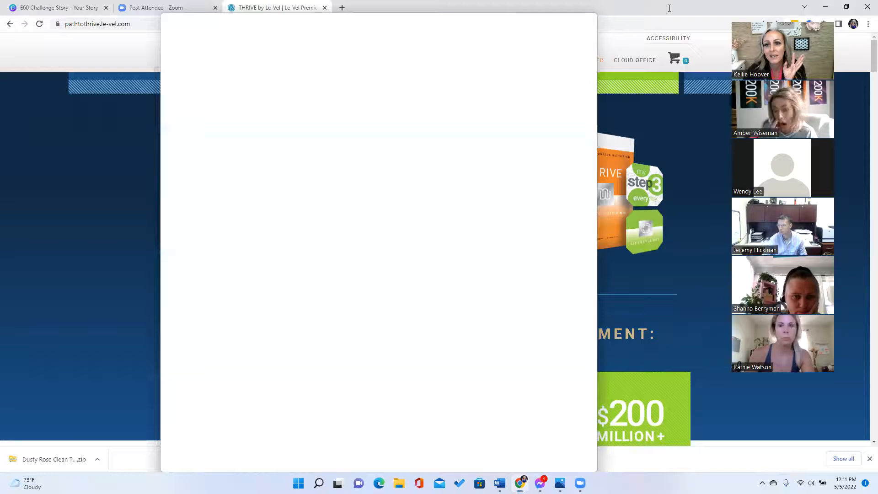
drag(670, 9, 32, 79)
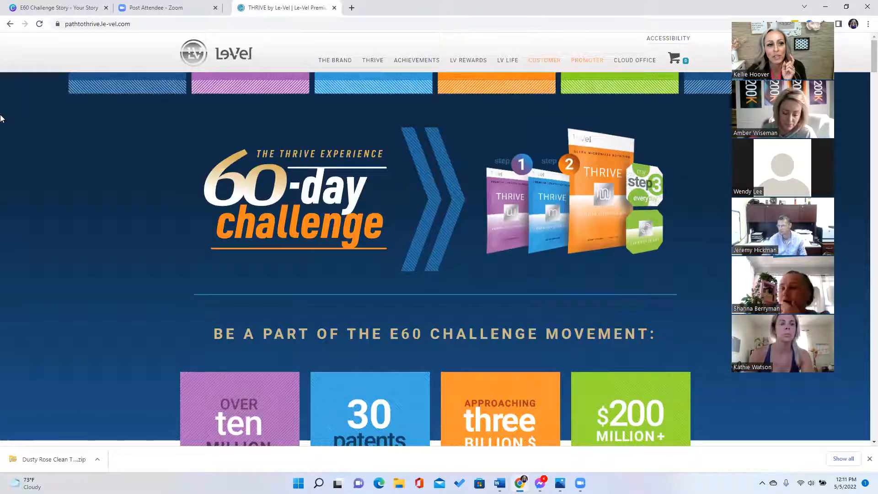
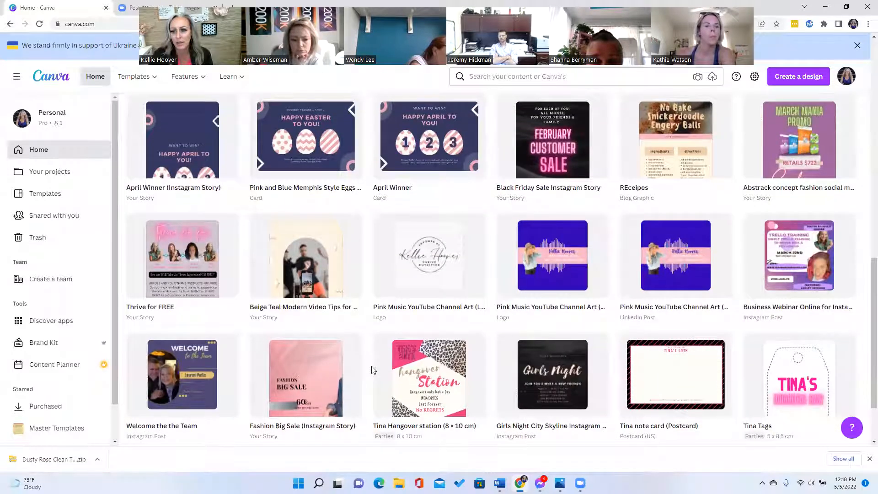
- Browse the recent designs grid and open the Thrive for FREE story
scroll(371, 370, up, 1)
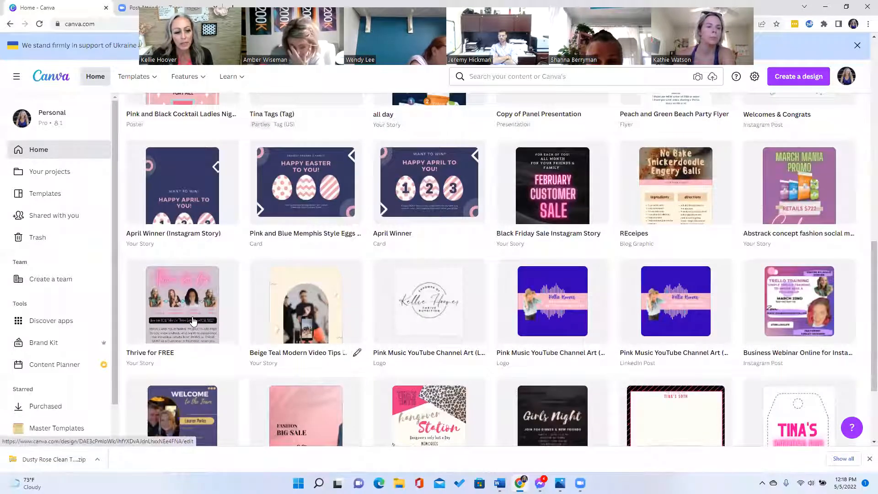
scroll(246, 372, down, 2)
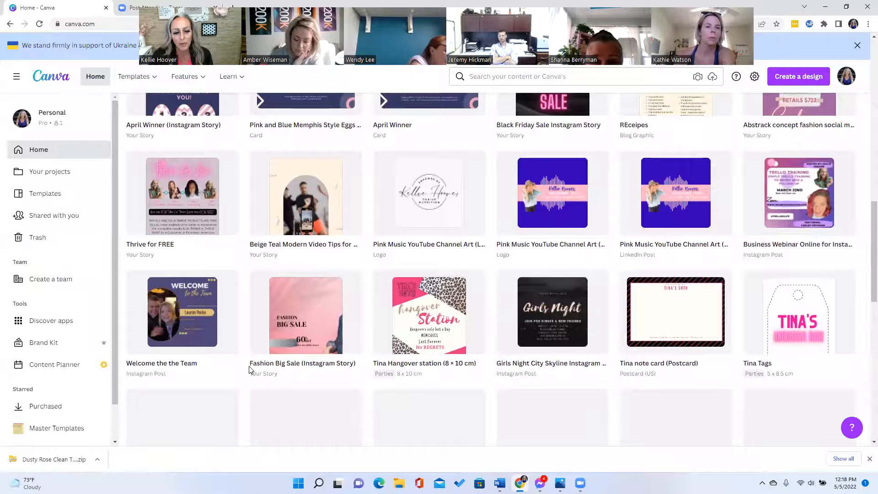
scroll(249, 369, down, 2)
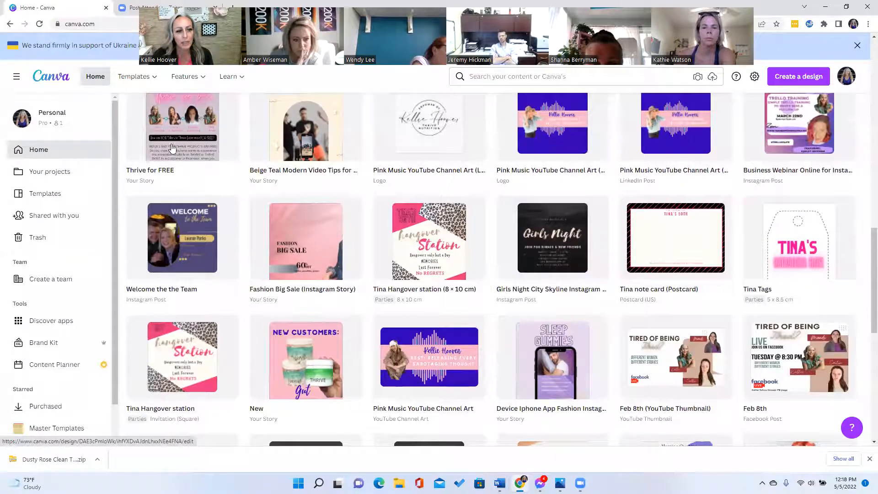
scroll(172, 148, up, 1)
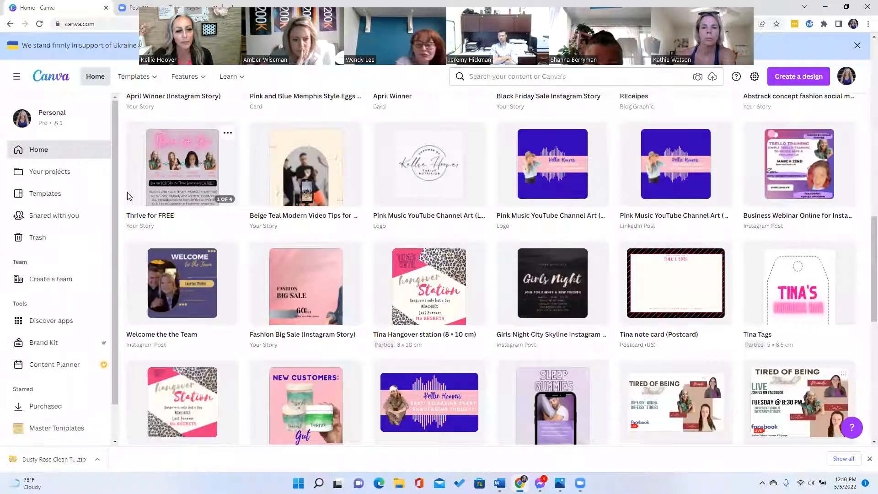
click(129, 196)
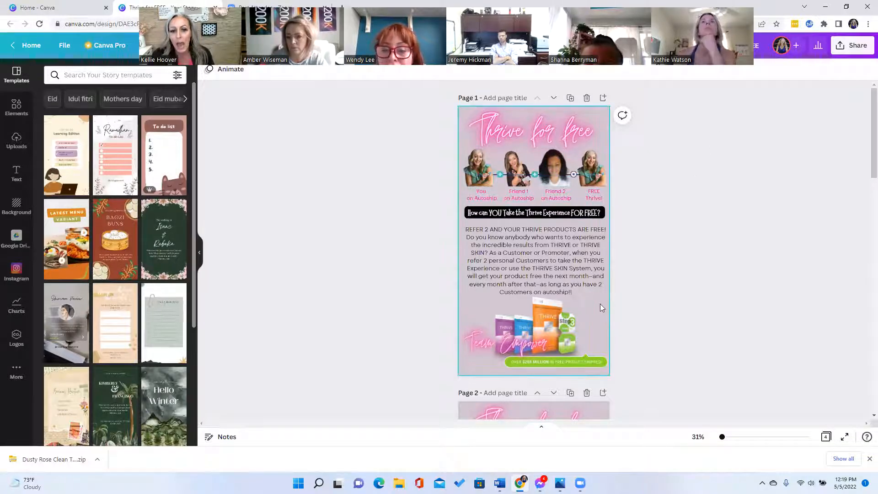
- Delete the 'You' portrait on page 3 and show the Uploads panel
scroll(600, 304, down, 1)
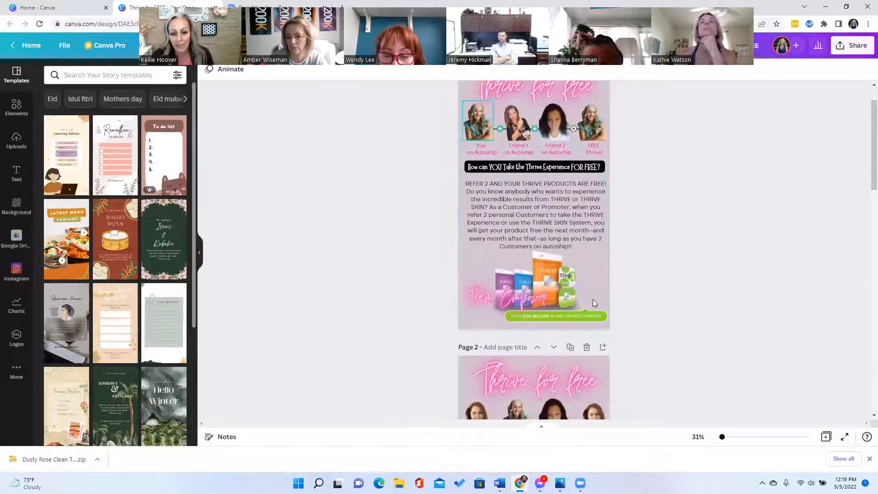
scroll(601, 376, down, 3)
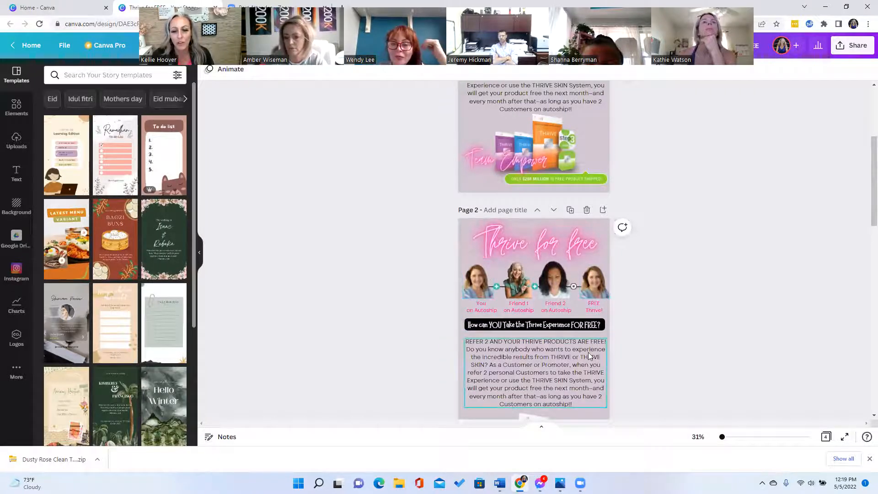
scroll(579, 260, down, 3)
scroll(577, 252, up, 3)
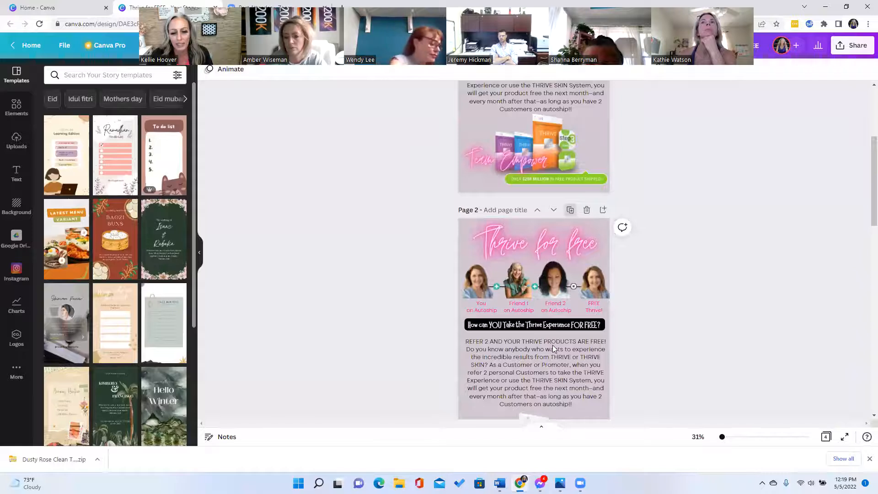
scroll(528, 319, down, 3)
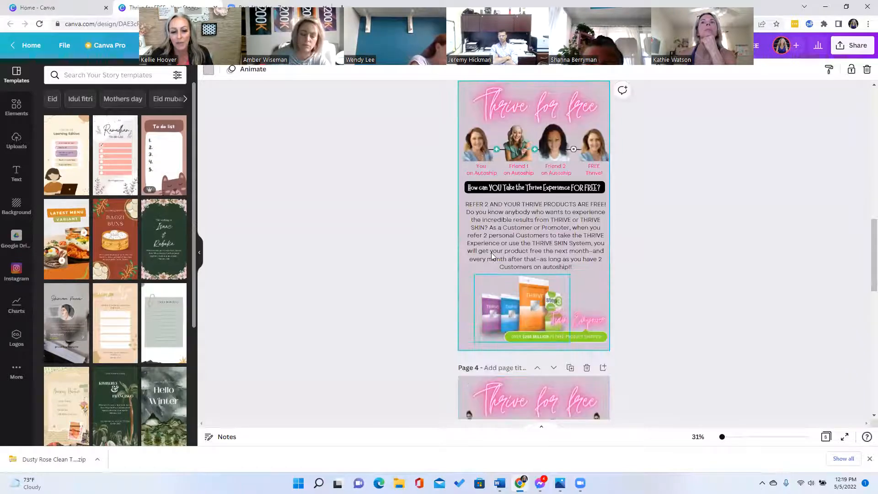
scroll(476, 238, up, 2)
click(476, 238)
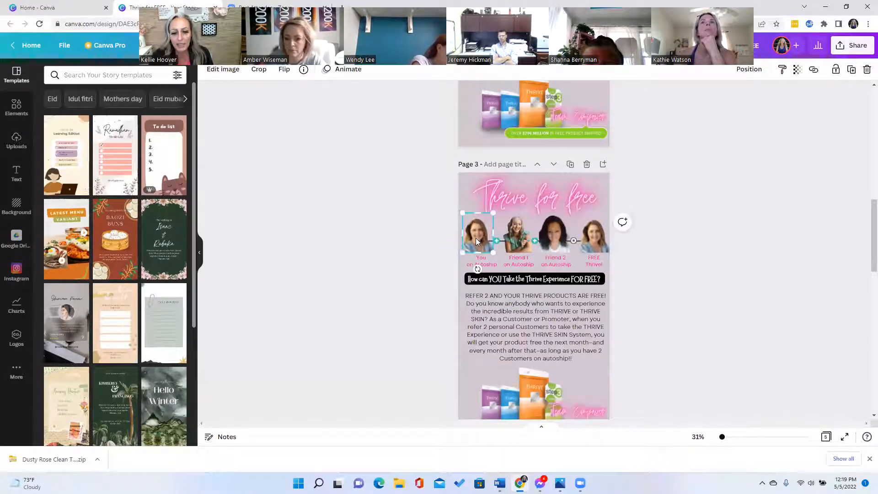
key(Delete)
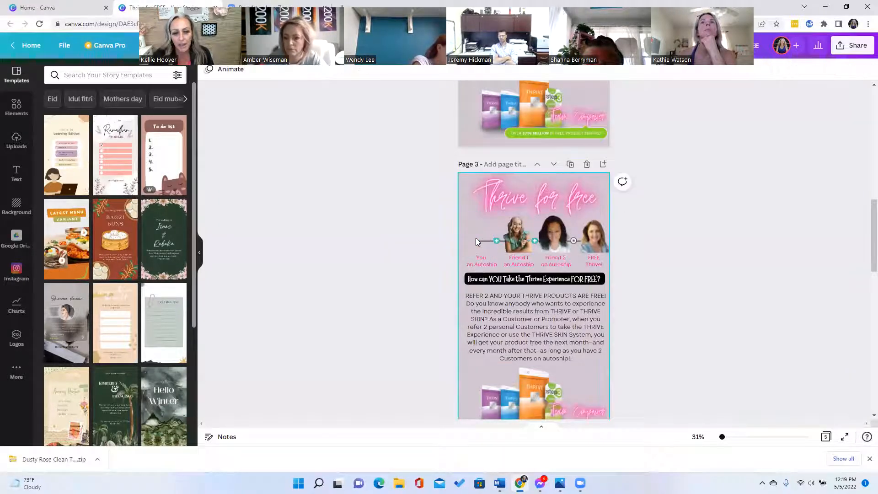
click(14, 142)
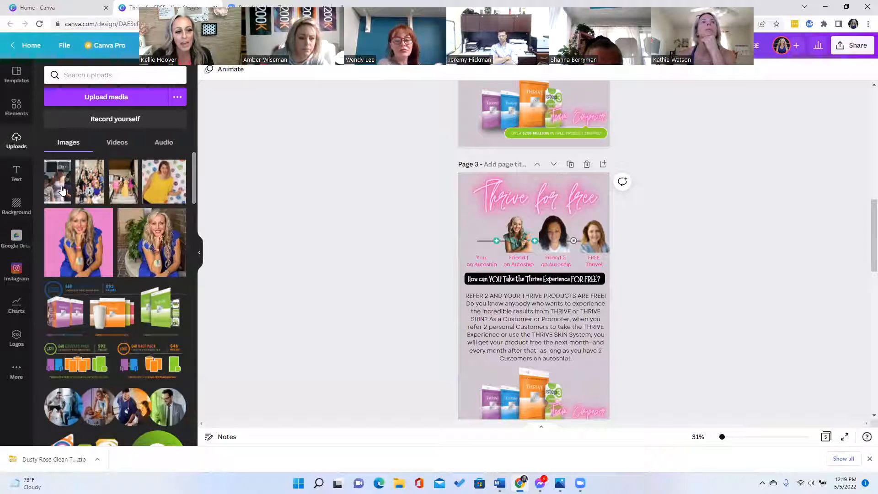
drag(363, 211, 470, 229)
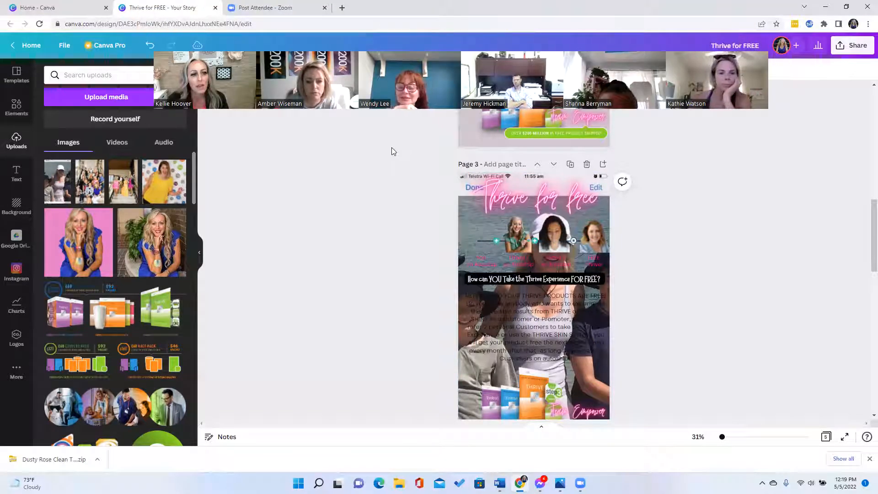
click(150, 45)
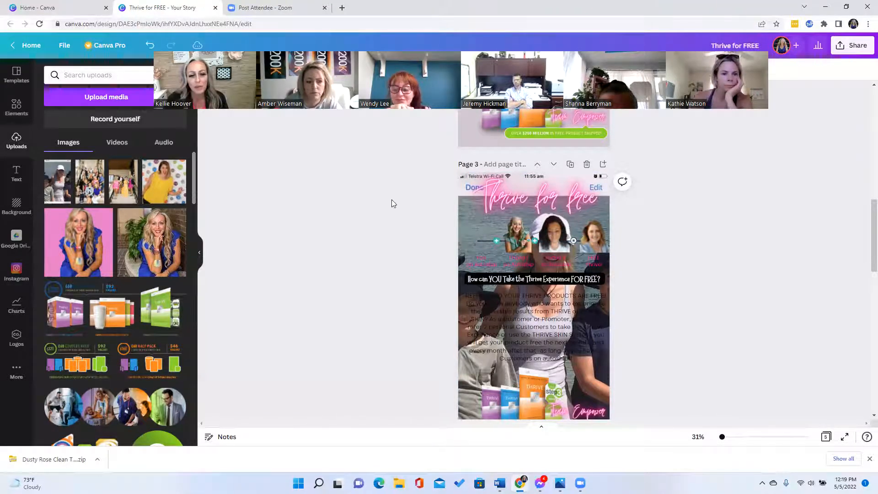
drag(463, 232, 497, 195)
drag(521, 241, 521, 242)
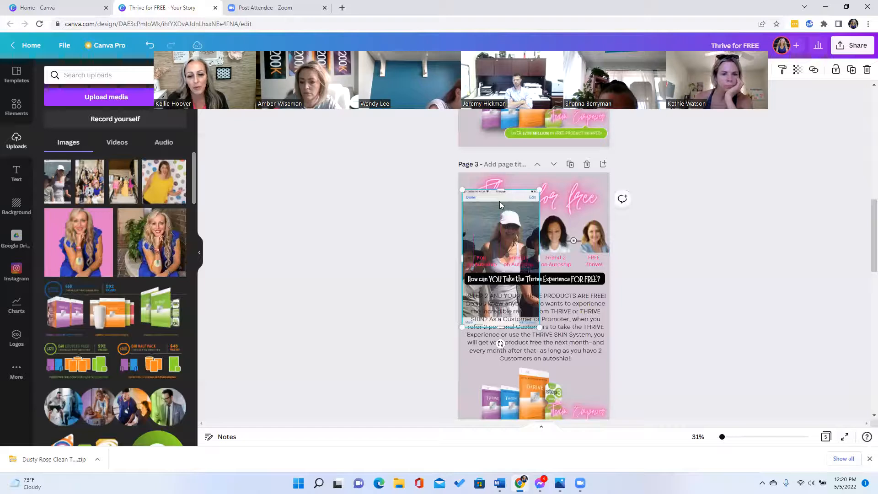
drag(500, 196, 502, 200)
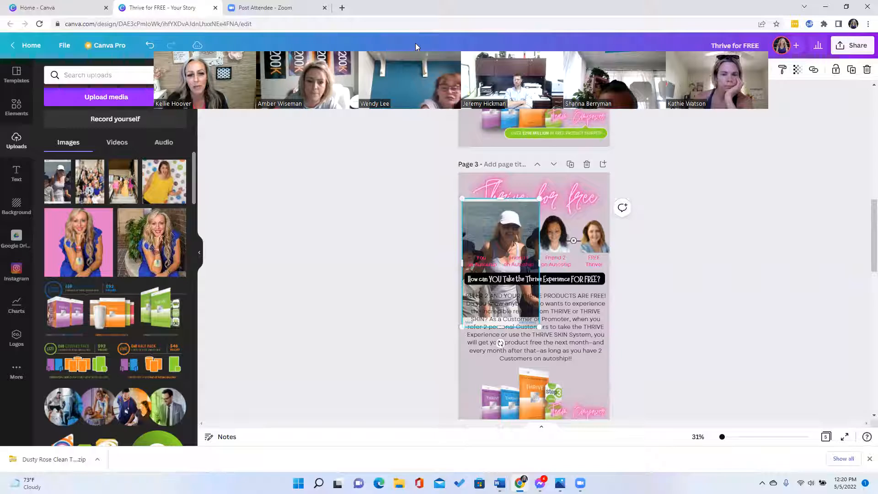
drag(436, 101, 450, 416)
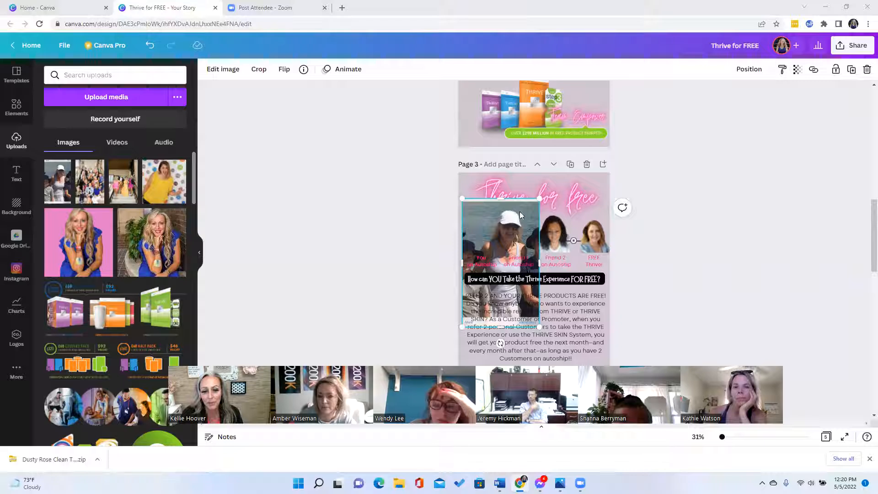
click(463, 186)
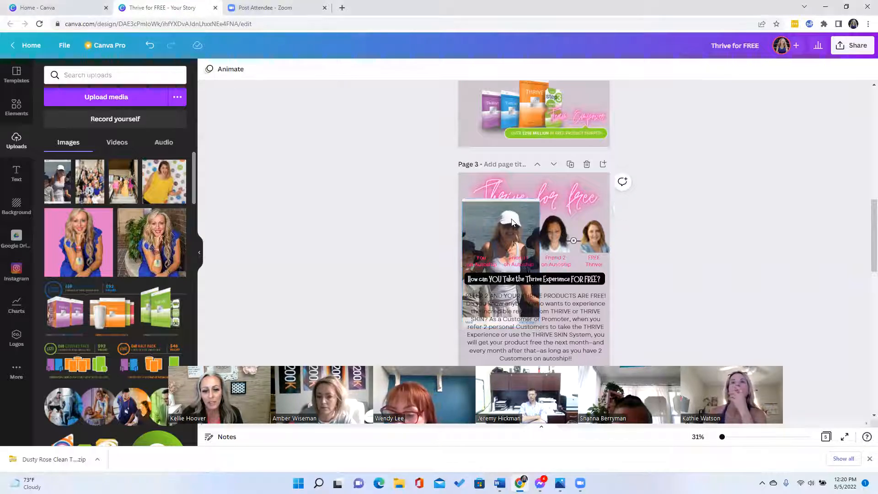
click(482, 221)
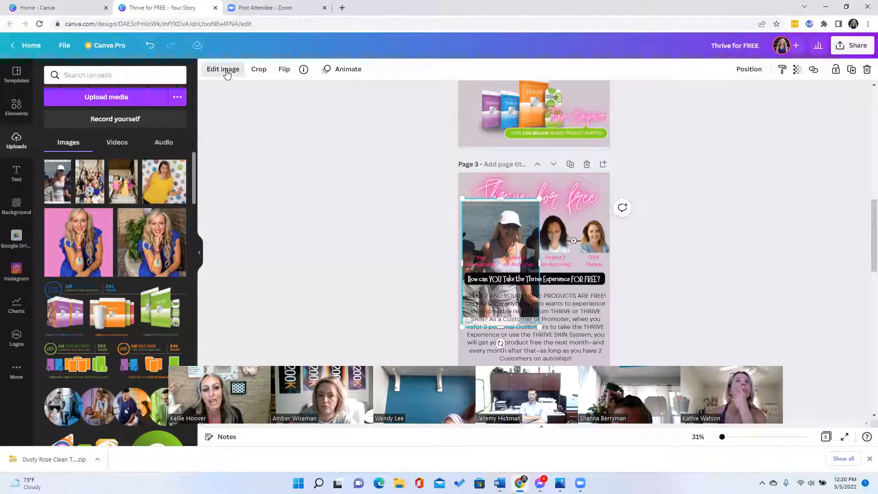
- Remove the photo's background with BG Remover and shrink the cutout into the 'You' spot
click(226, 74)
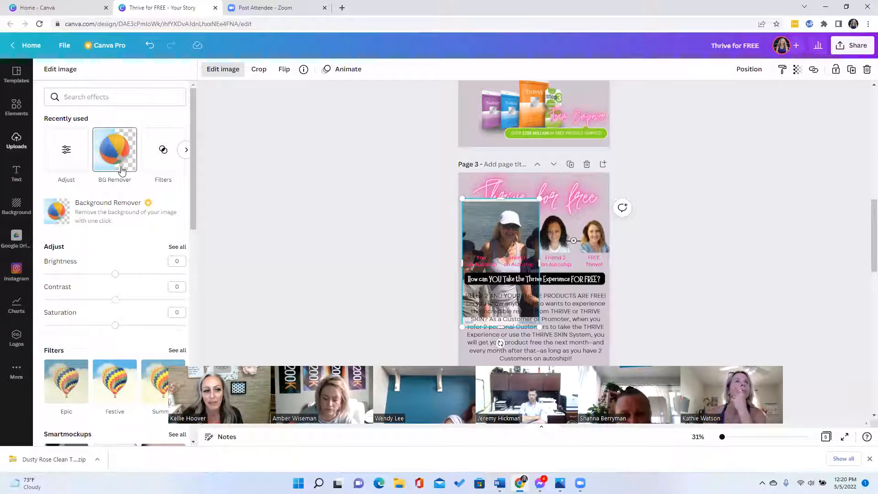
click(120, 167)
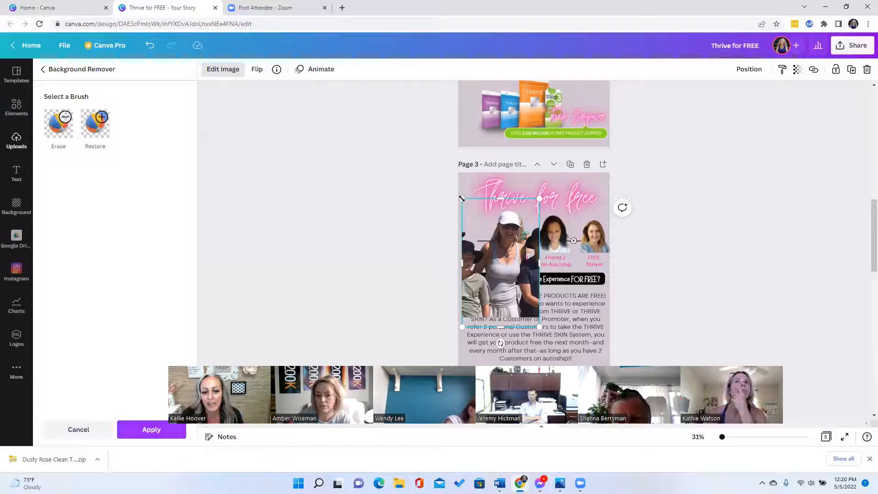
drag(462, 199, 489, 236)
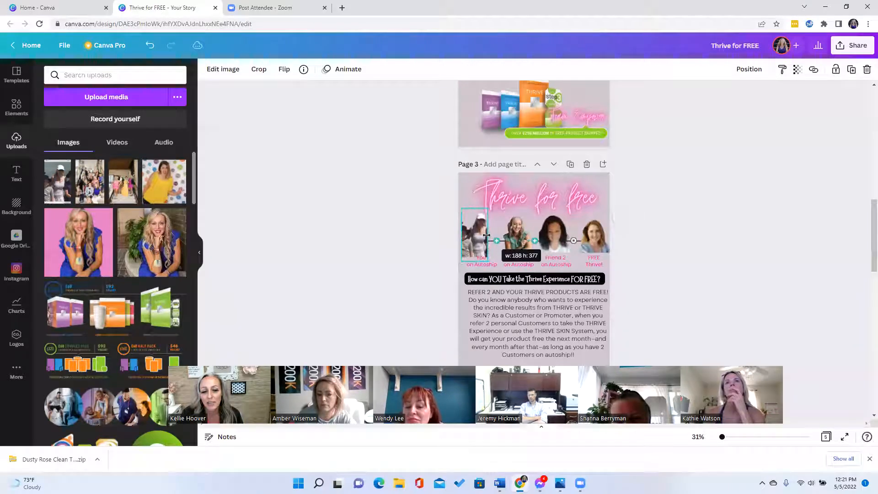
- Narrow the cutout photo and nudge it up and left to fit the 'You' spot
drag(467, 236, 468, 237)
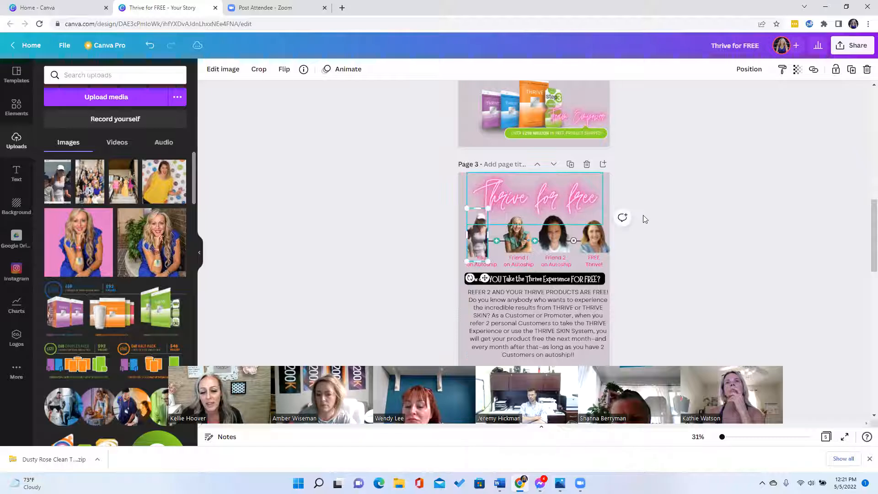
click(477, 242)
drag(469, 233, 461, 227)
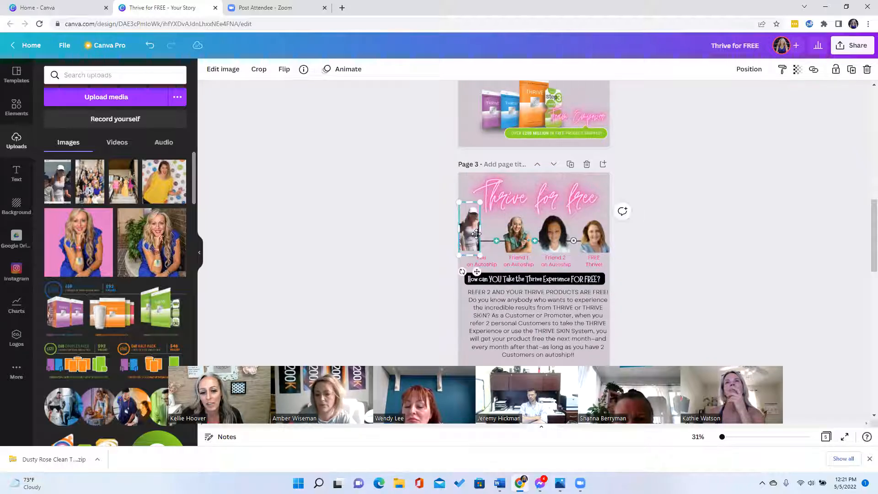
- Replace the 'FREE Thrive' portrait with a pasted copy of the cutout at the row's right end
right_click(476, 233)
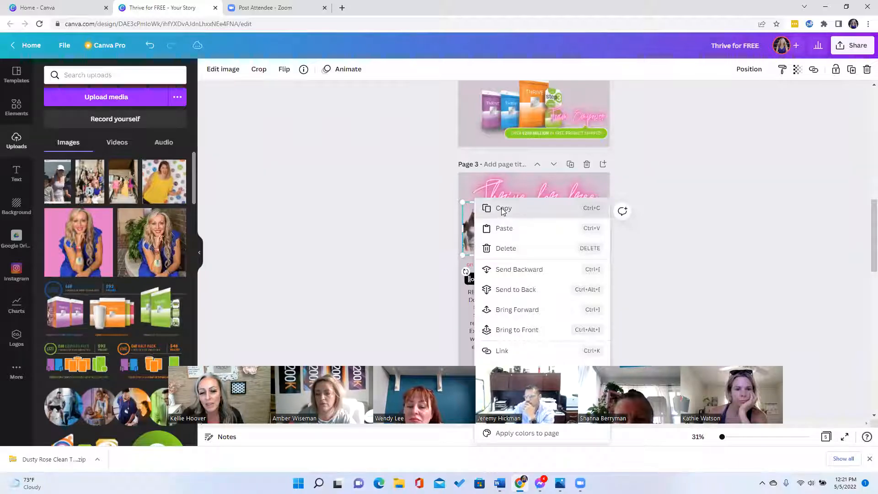
click(502, 209)
click(588, 241)
key(Delete)
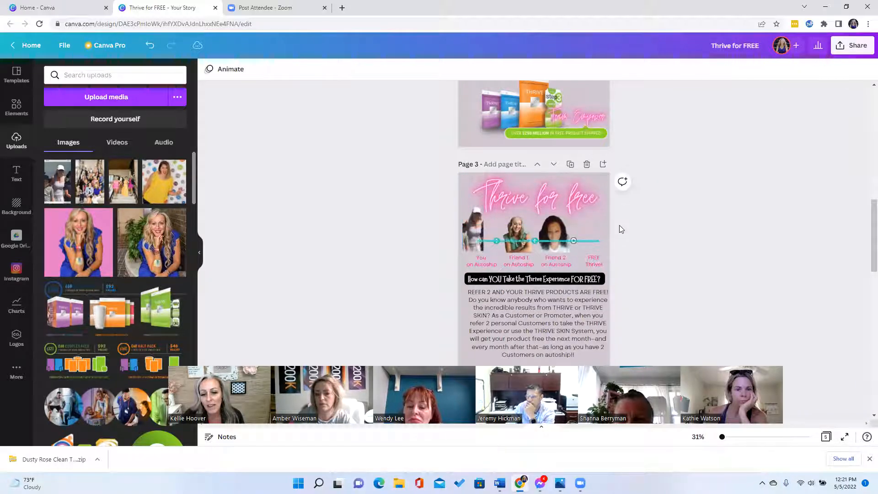
right_click(583, 214)
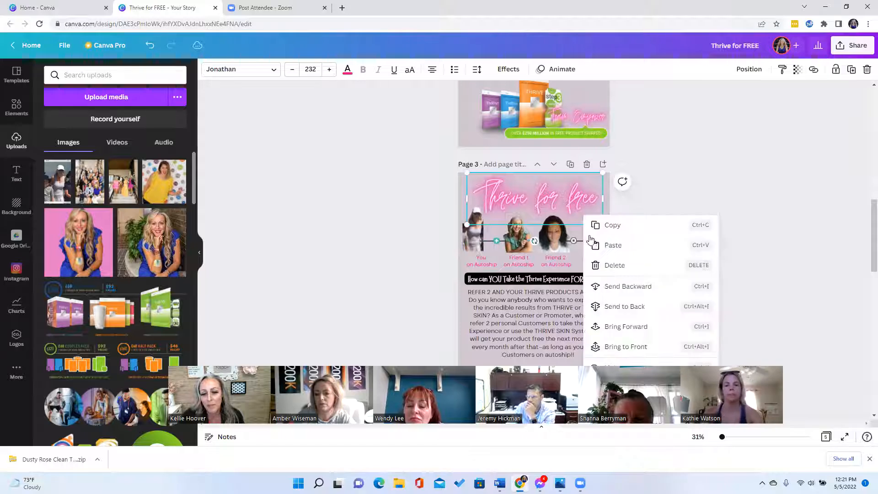
click(622, 244)
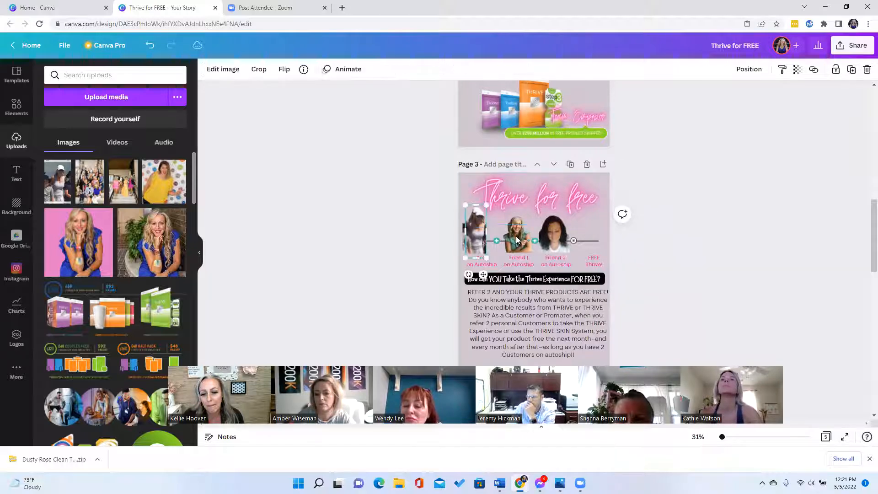
drag(476, 231, 590, 237)
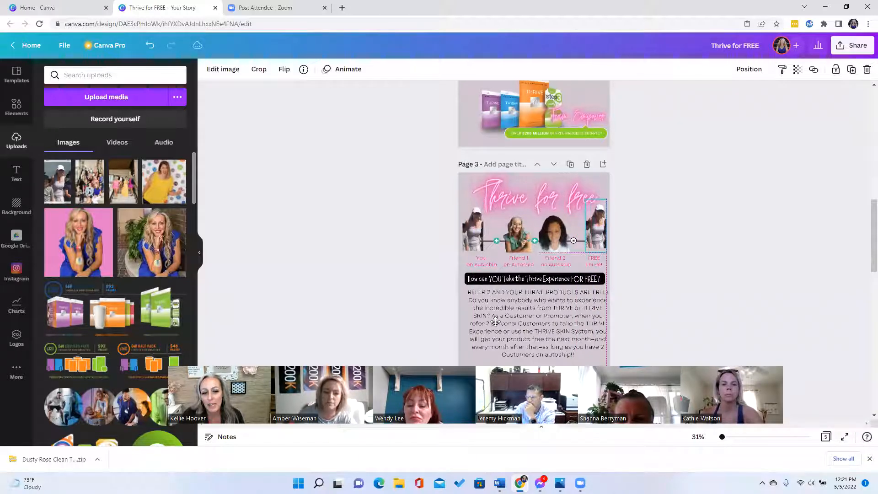
drag(496, 322, 496, 322)
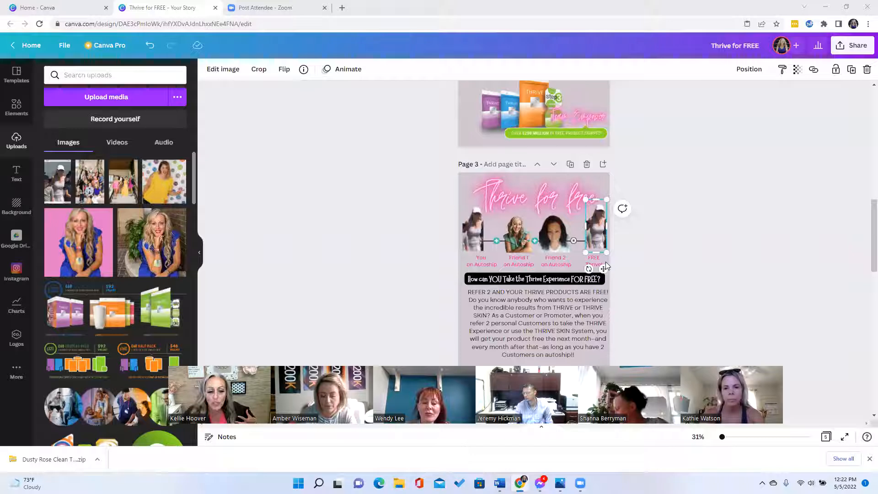
- Deselect the placed photo and go back to the Canva home page
key(Escape)
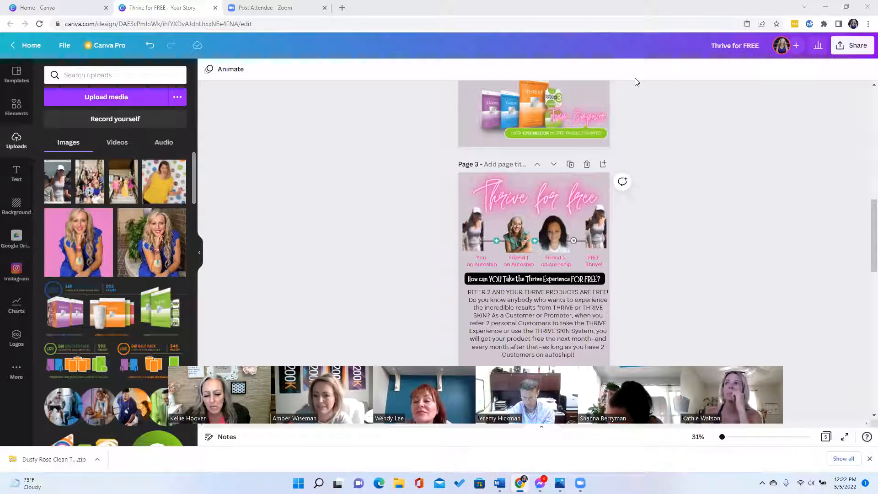
click(28, 44)
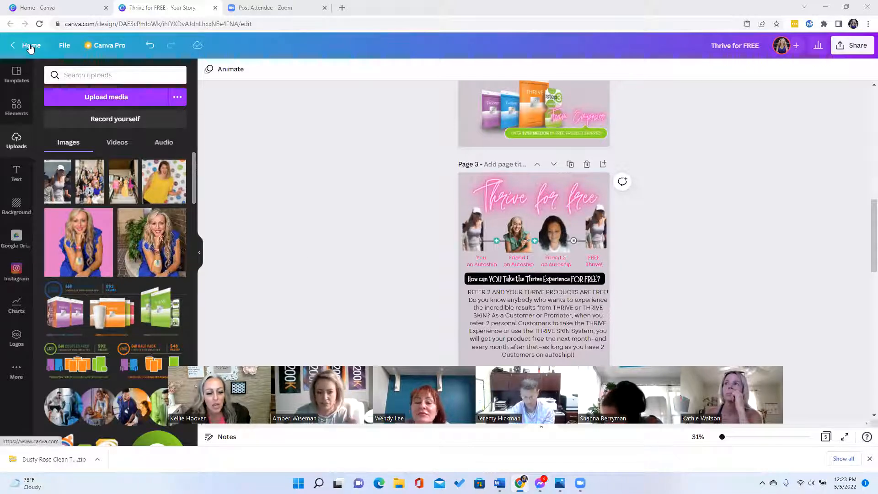
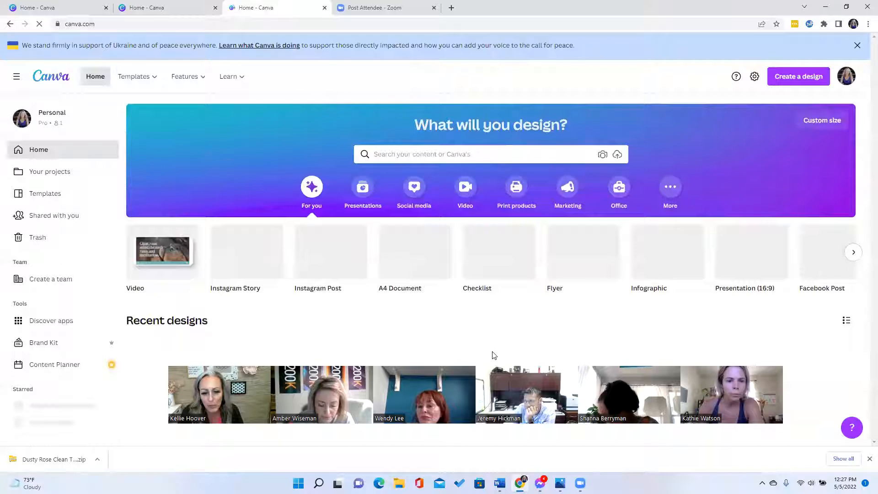
- Scroll the home page down to Recent designs, where the why Network Marketing story appears
scroll(494, 351, down, 1)
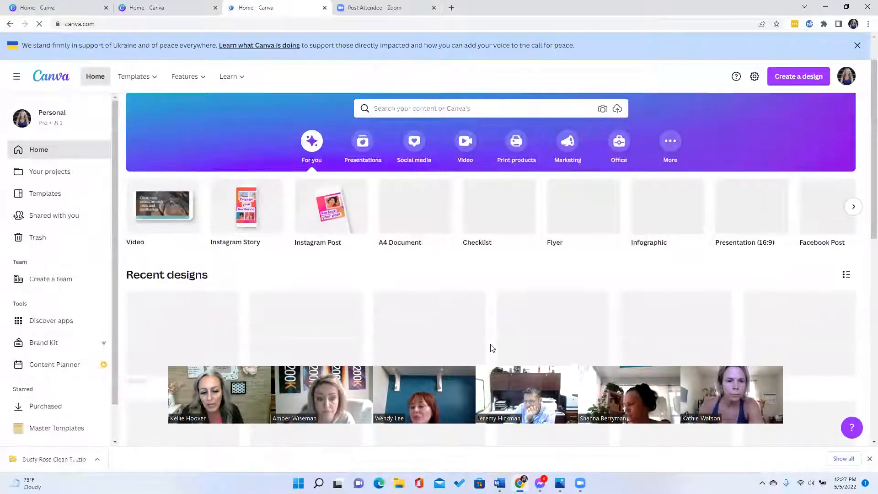
scroll(434, 296, down, 1)
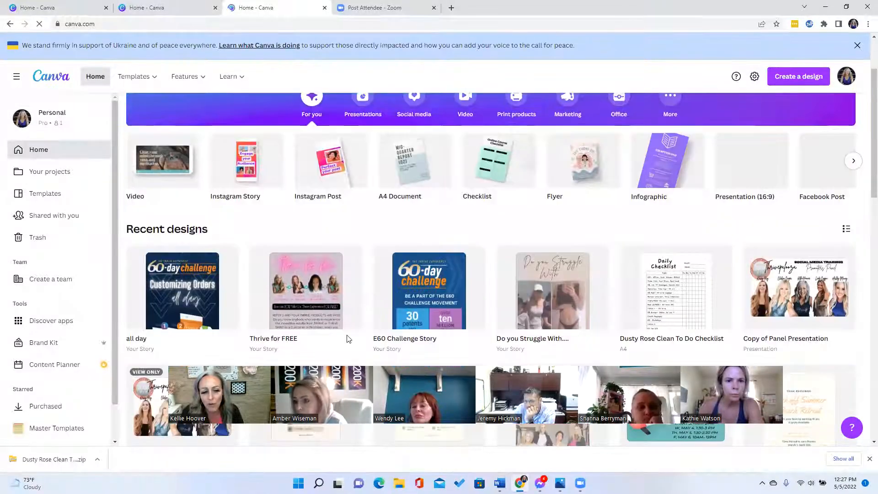
scroll(458, 293, down, 3)
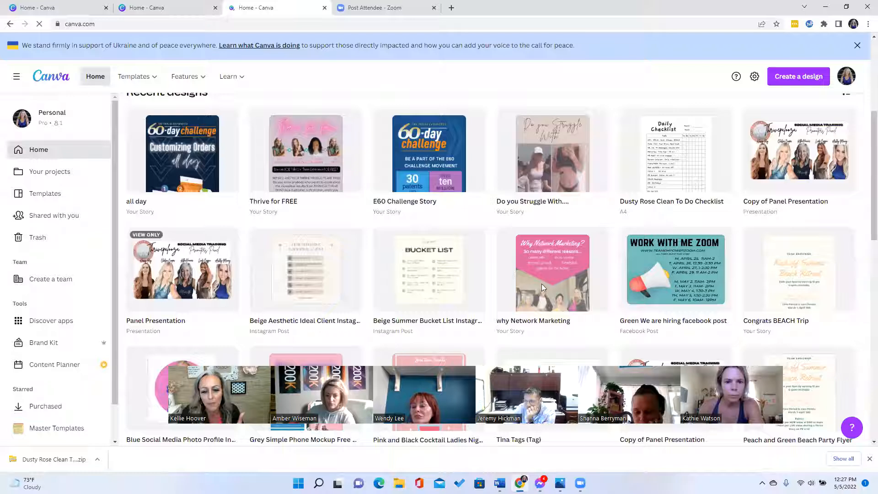
- Open the why Network Marketing story in the editor and select the group photo on page 1
click(501, 267)
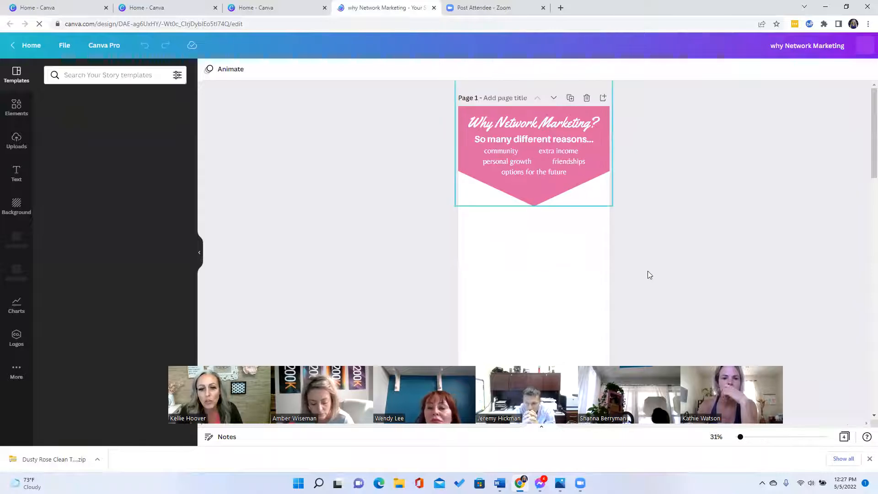
scroll(562, 230, down, 1)
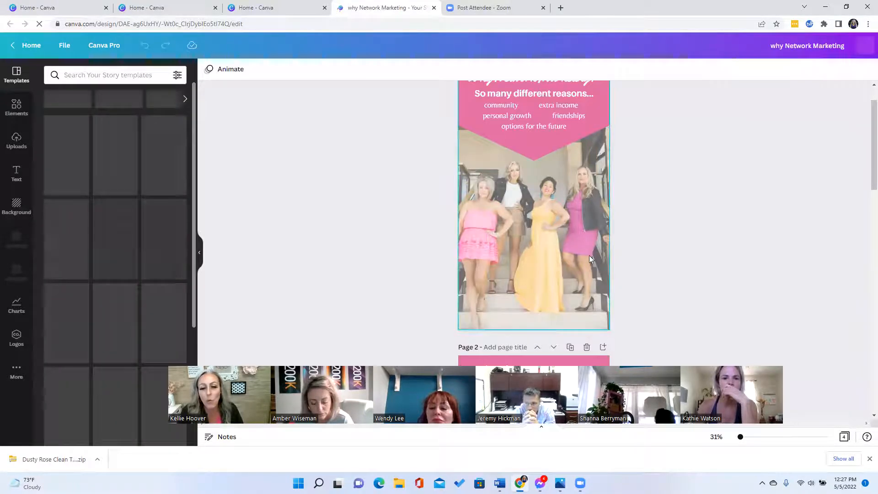
click(576, 259)
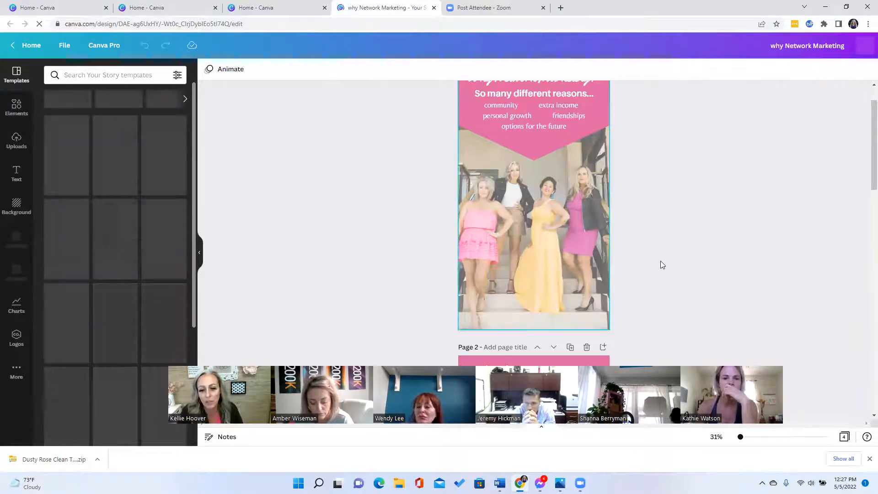
scroll(585, 250, up, 1)
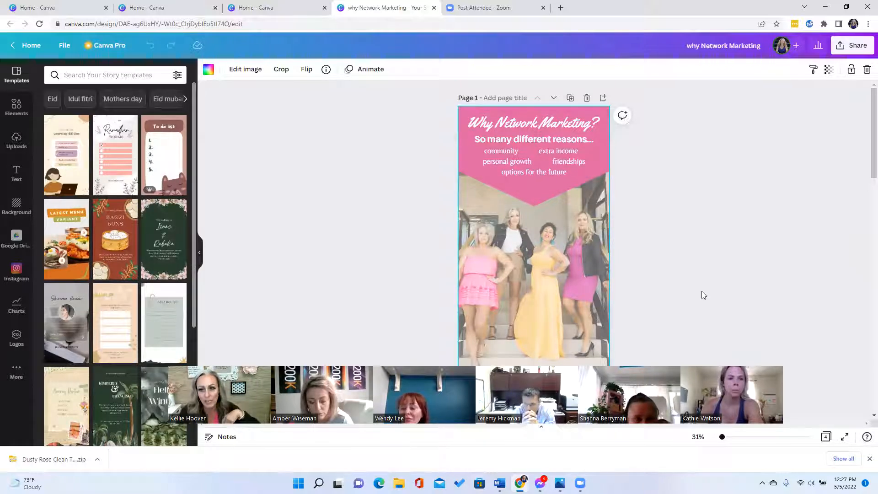
- Set the page-1 group photo's transparency to about 53 so it sits faded under the headline
click(830, 71)
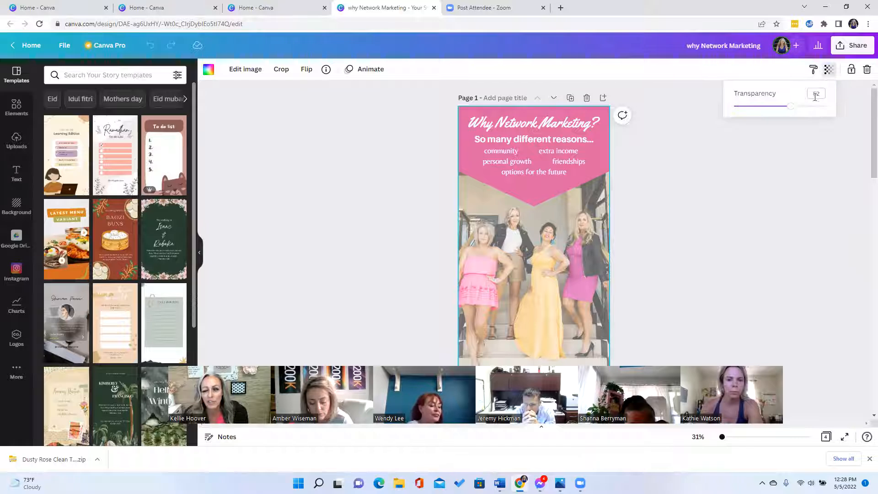
mouse_move(771, 114)
mouse_down()
mouse_move(747, 117)
mouse_move(754, 117)
mouse_up()
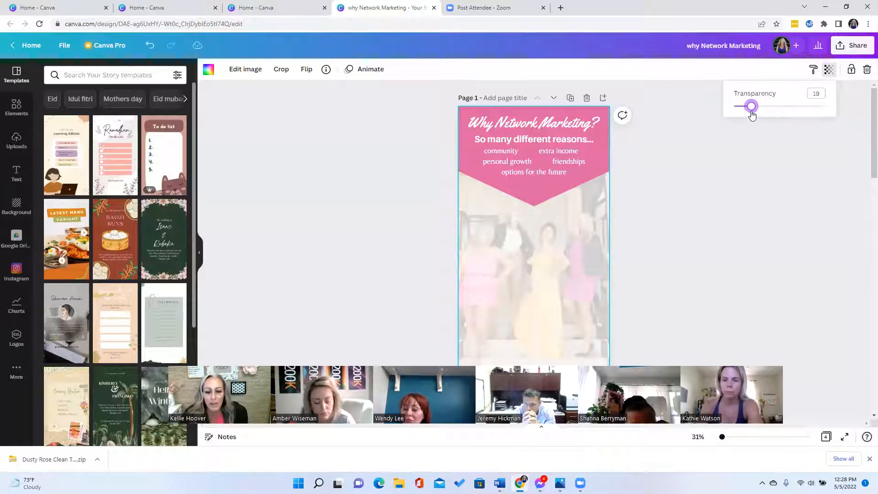
drag(774, 115, 838, 117)
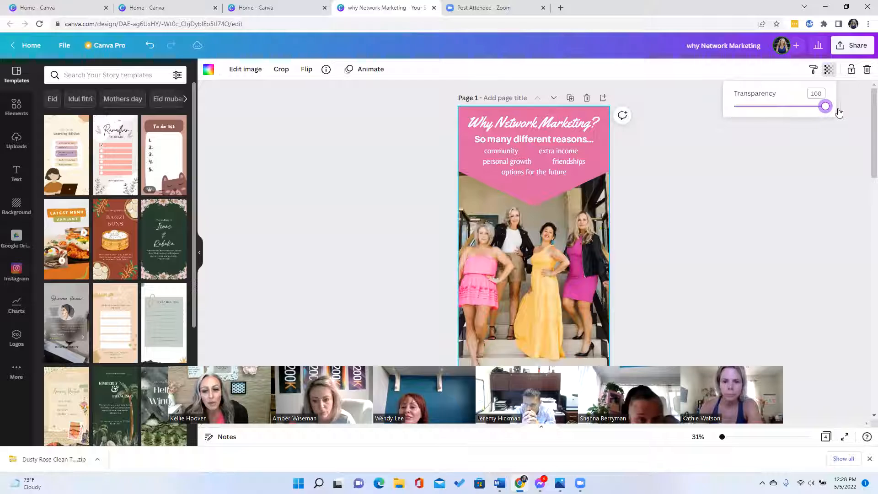
drag(823, 111, 788, 112)
click(496, 355)
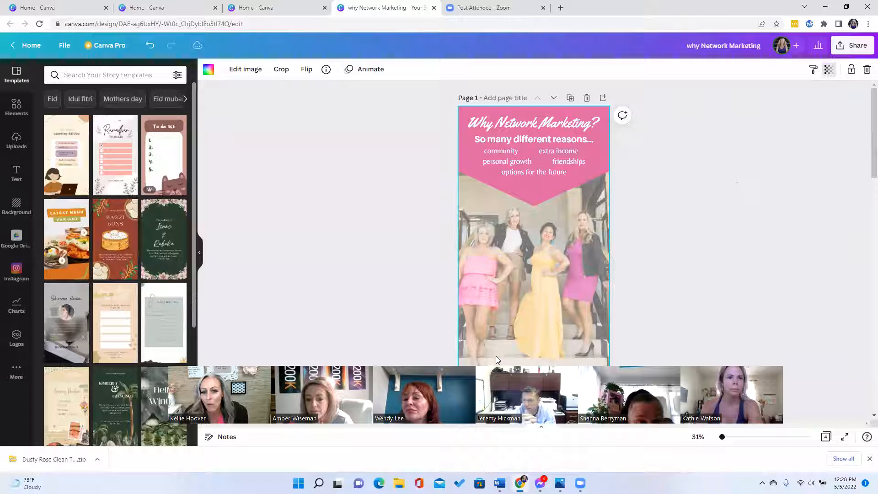
- Look through pages 2–4 of the why Network Marketing story, then return to the Canva home page
scroll(636, 259, down, 3)
scroll(625, 255, down, 3)
scroll(620, 214, up, 1)
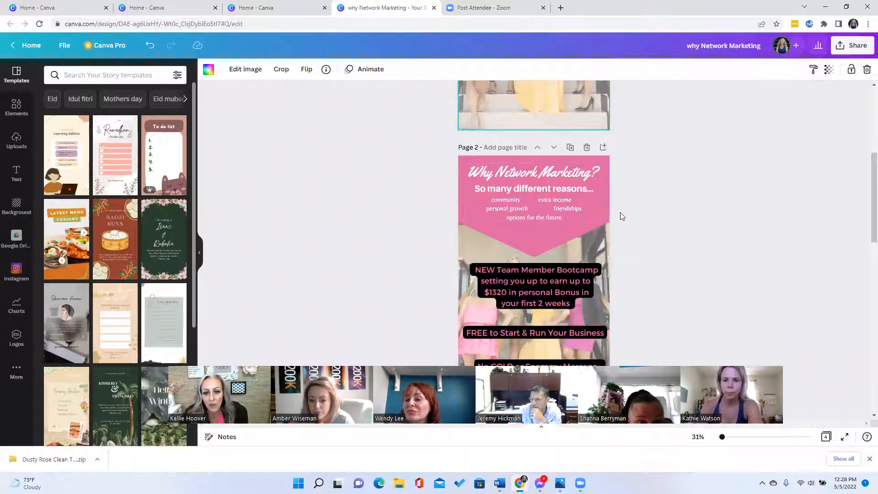
scroll(621, 215, up, 5)
scroll(569, 202, up, 3)
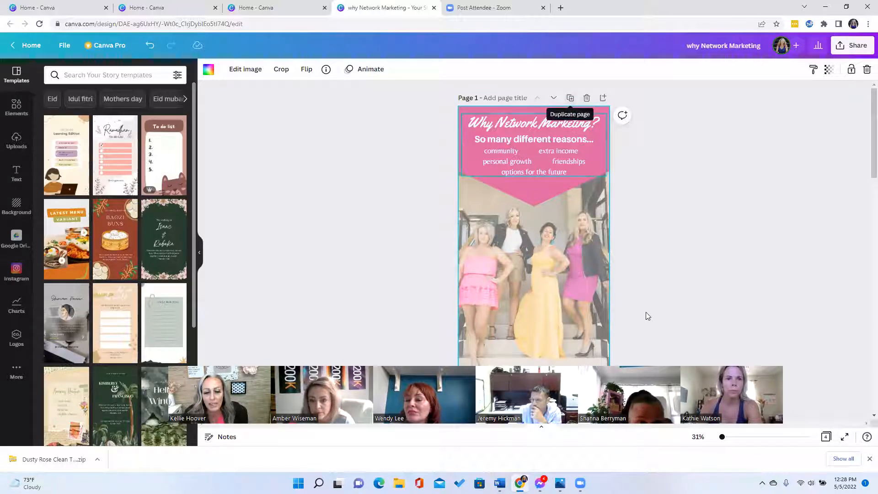
scroll(646, 317, down, 8)
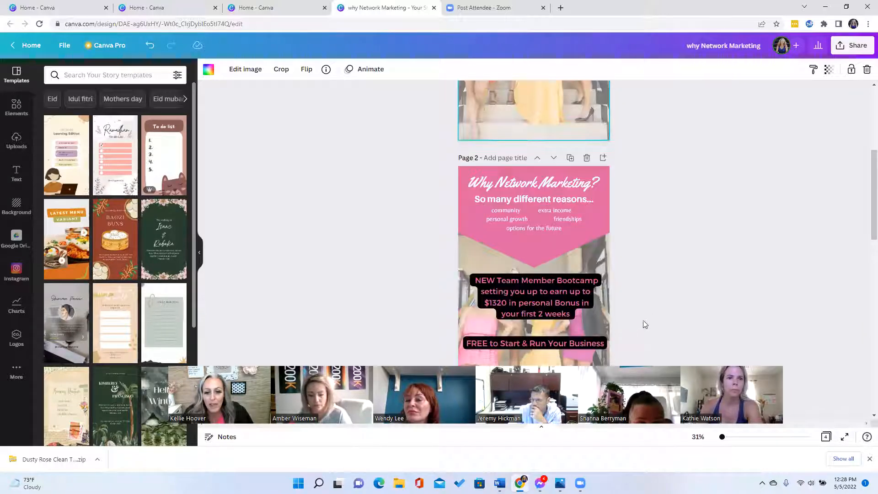
scroll(645, 323, down, 1)
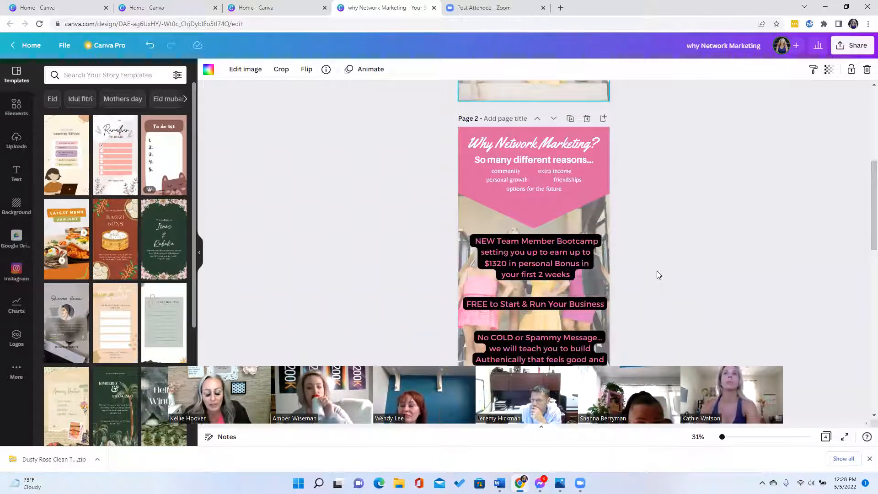
scroll(659, 275, down, 1)
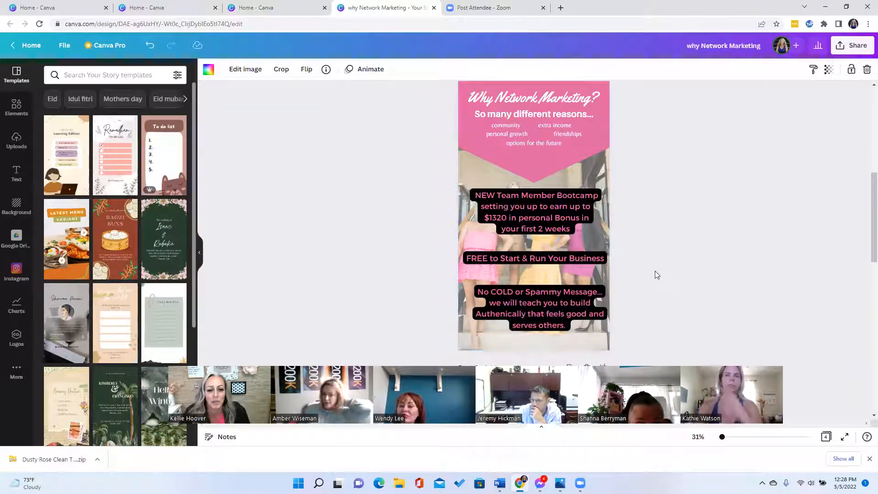
scroll(671, 286, down, 1)
scroll(669, 278, down, 5)
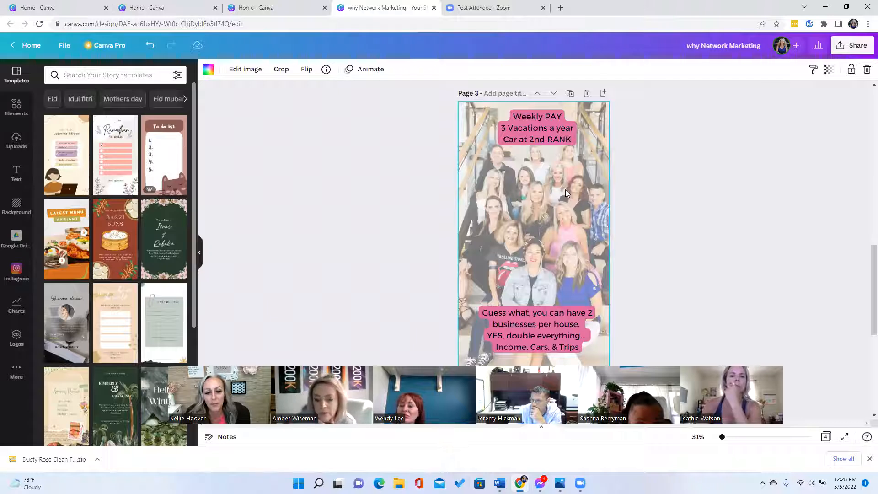
scroll(619, 250, down, 4)
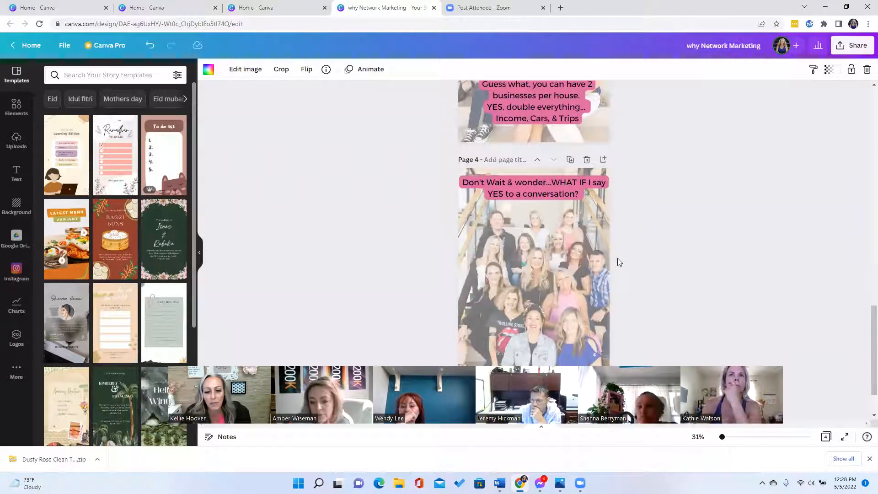
scroll(617, 258, down, 1)
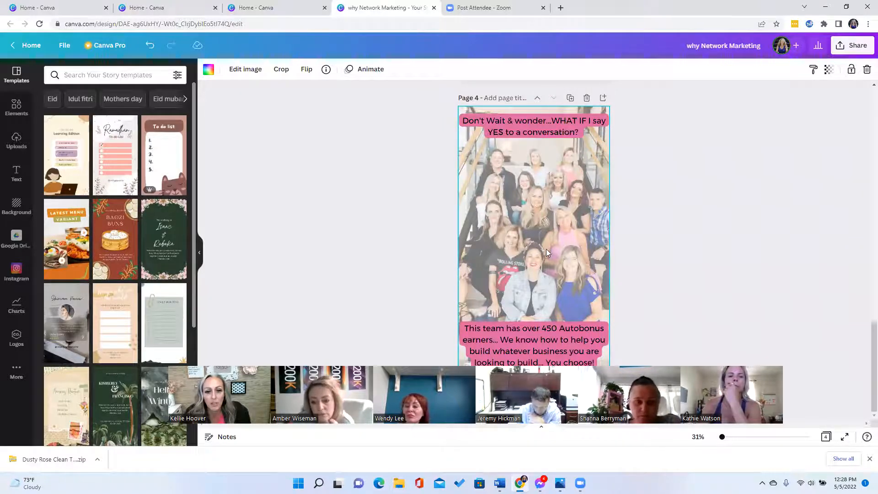
click(22, 44)
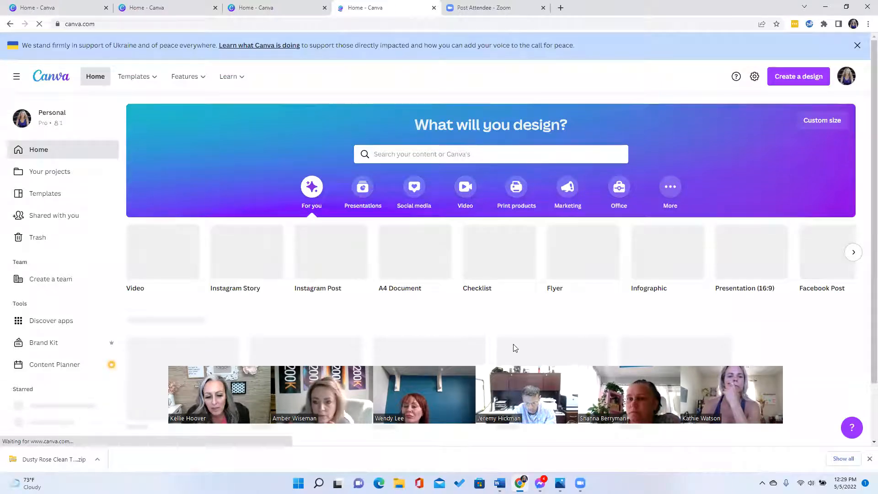
- Scroll the home page designs to the Grey Simple Phone Mockup Free Wallpaper story and select it
scroll(492, 348, down, 3)
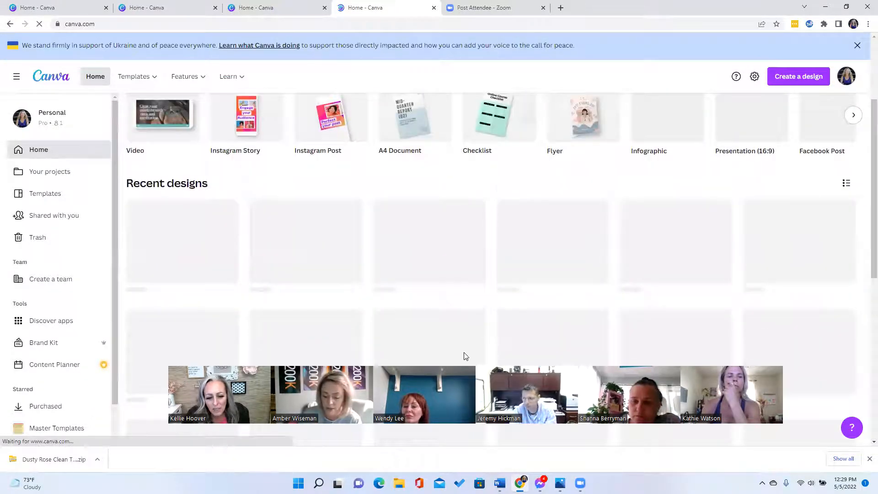
scroll(503, 328, down, 2)
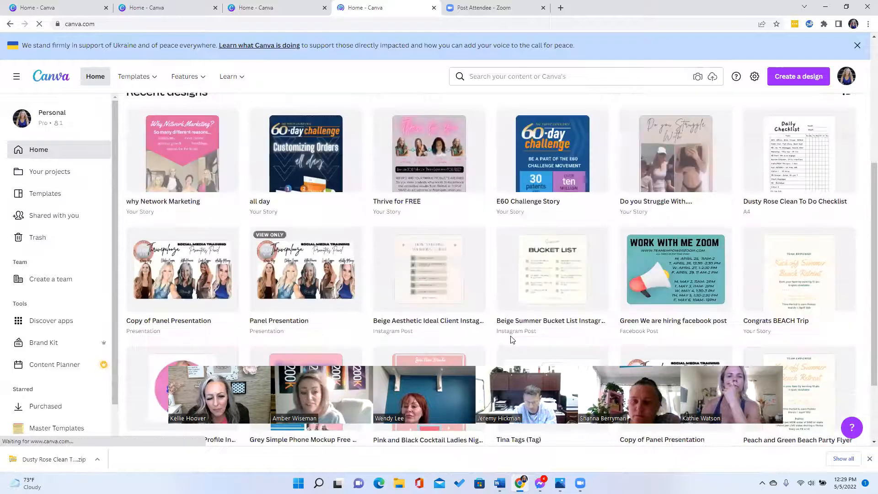
scroll(511, 345, down, 1)
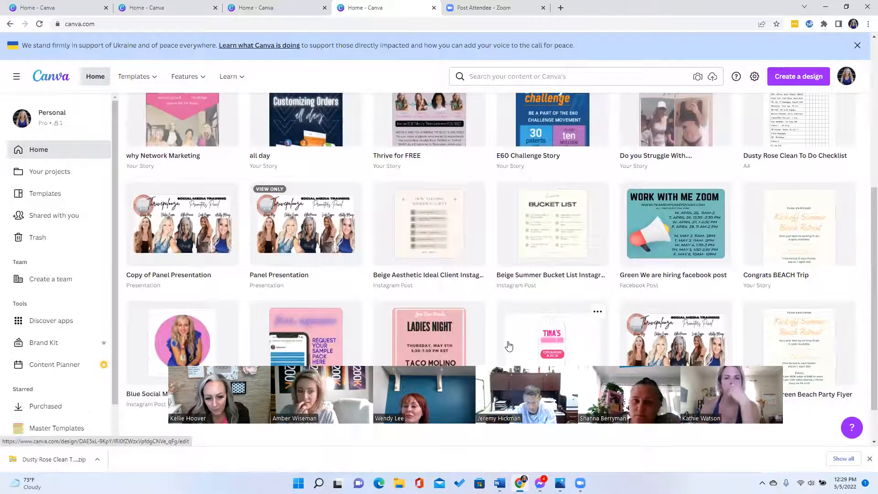
scroll(485, 344, down, 1)
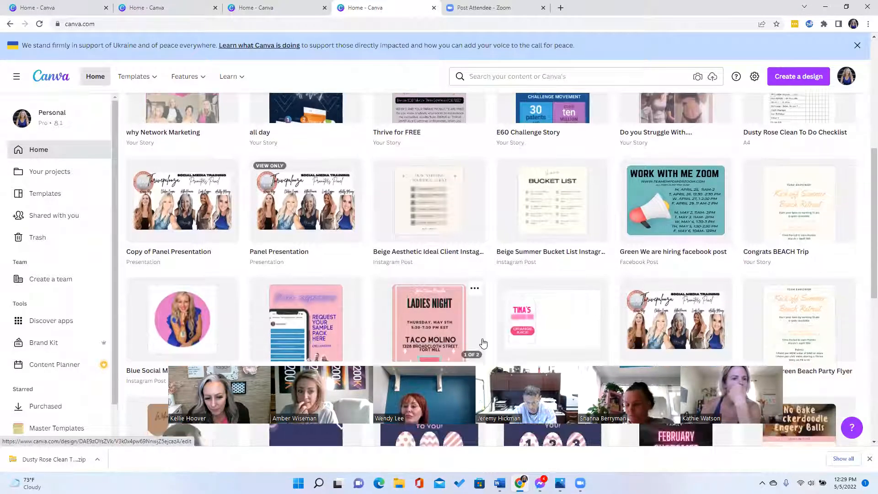
scroll(488, 342, down, 1)
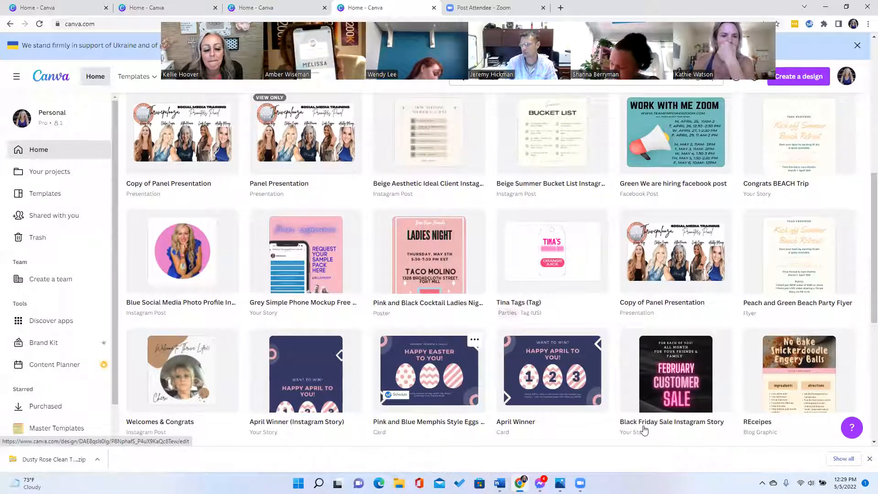
scroll(503, 439, down, 1)
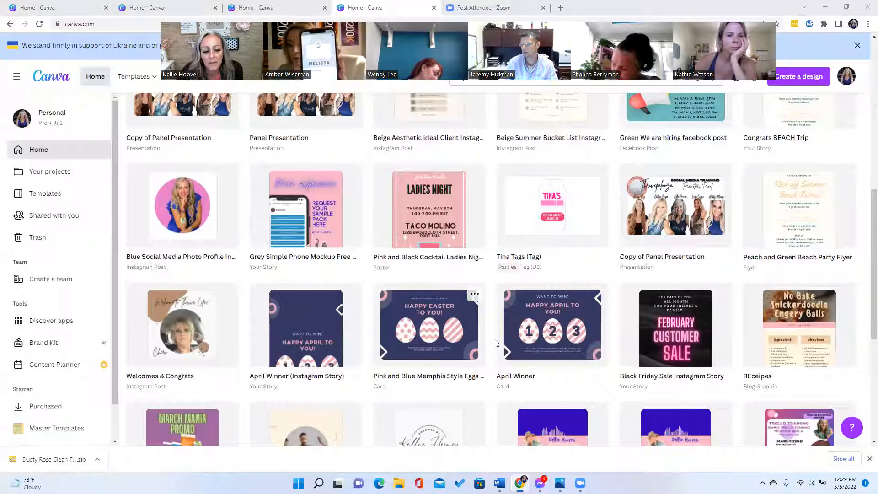
scroll(498, 334, down, 1)
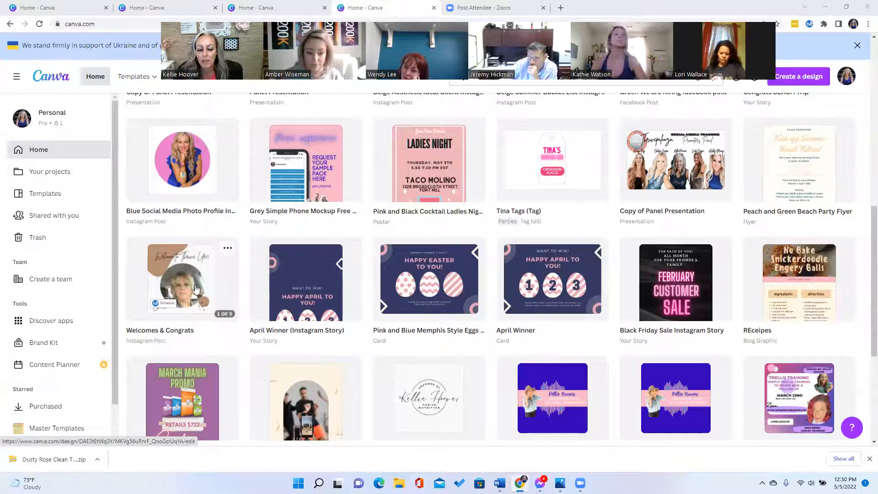
scroll(244, 382, down, 2)
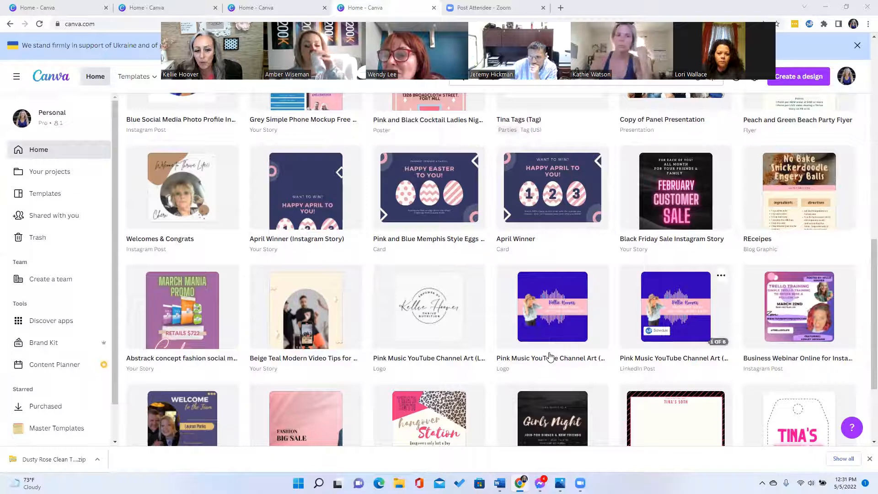
scroll(457, 359, up, 2)
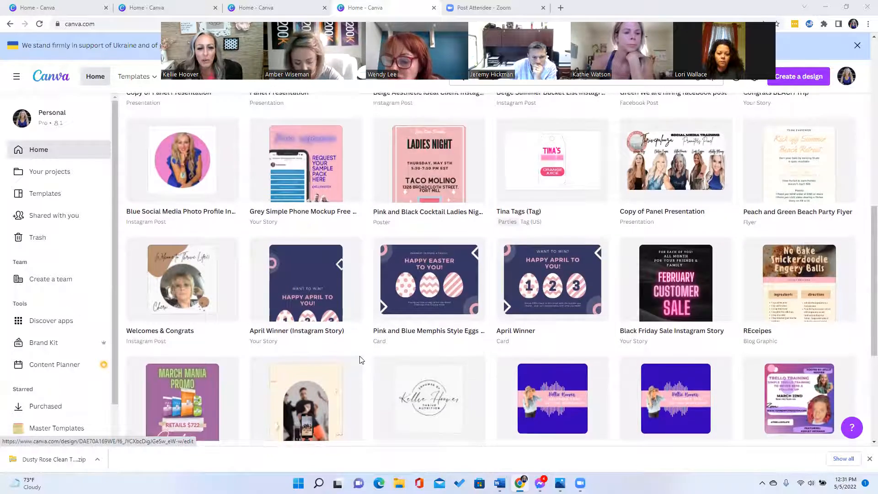
scroll(359, 360, up, 2)
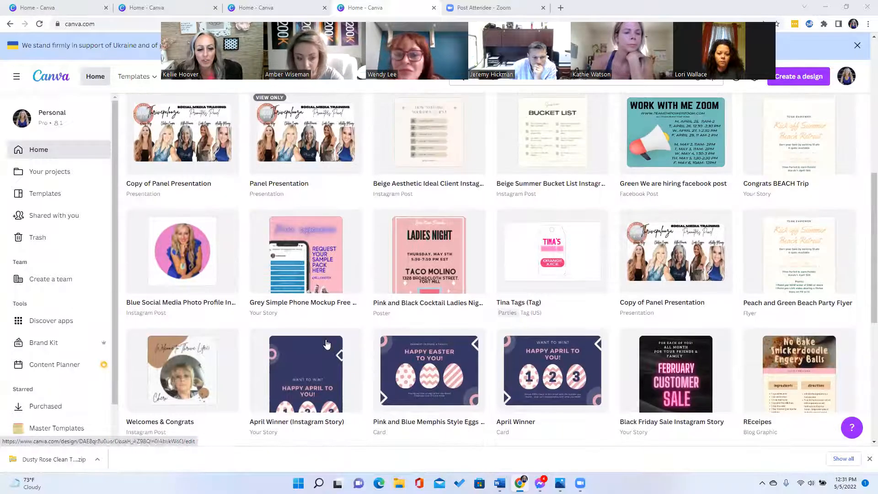
click(263, 303)
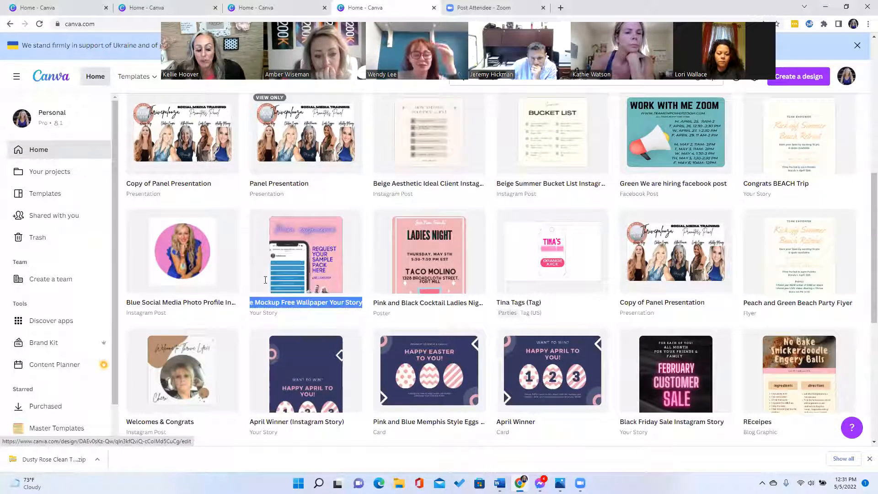
- Open the Grey Simple Phone Mockup story and select the phone mockup beside '3 STEP Sample Pack' on page 2
click(269, 227)
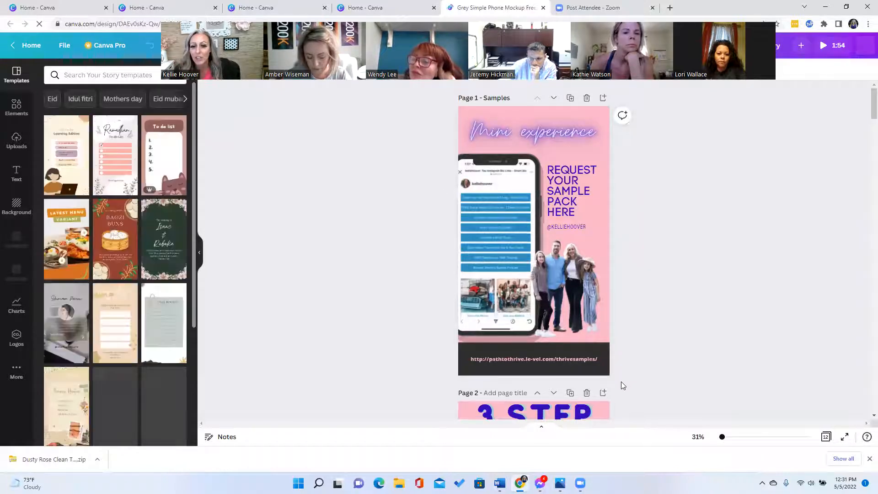
scroll(608, 327, down, 2)
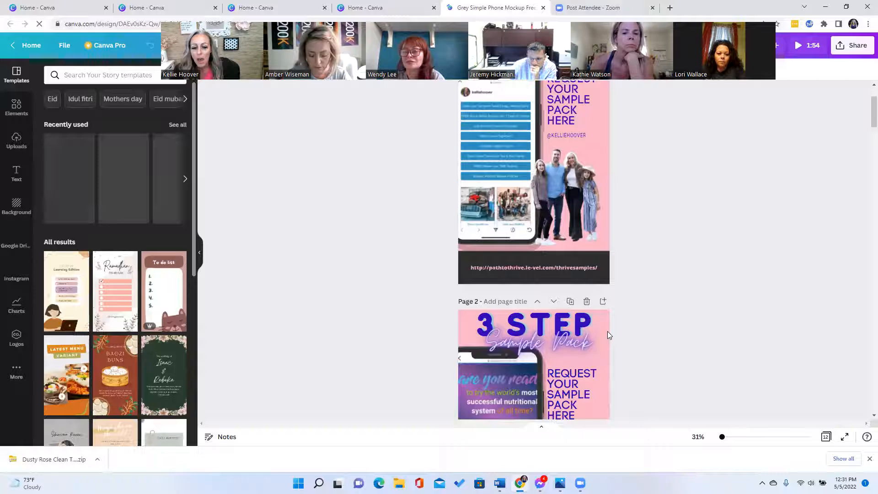
scroll(602, 332, down, 3)
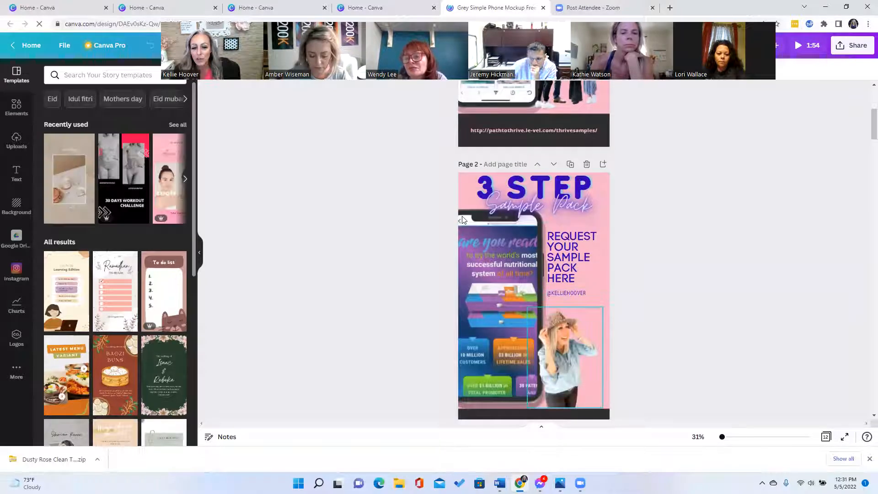
click(471, 214)
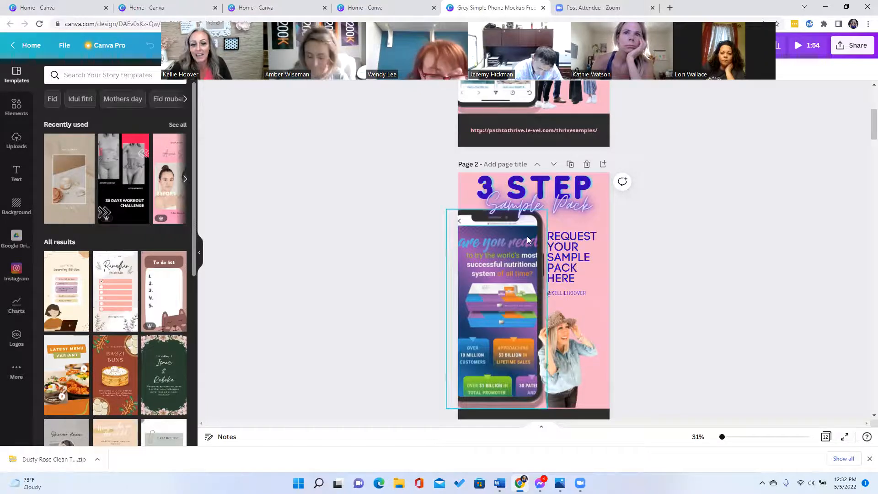
scroll(682, 379, down, 4)
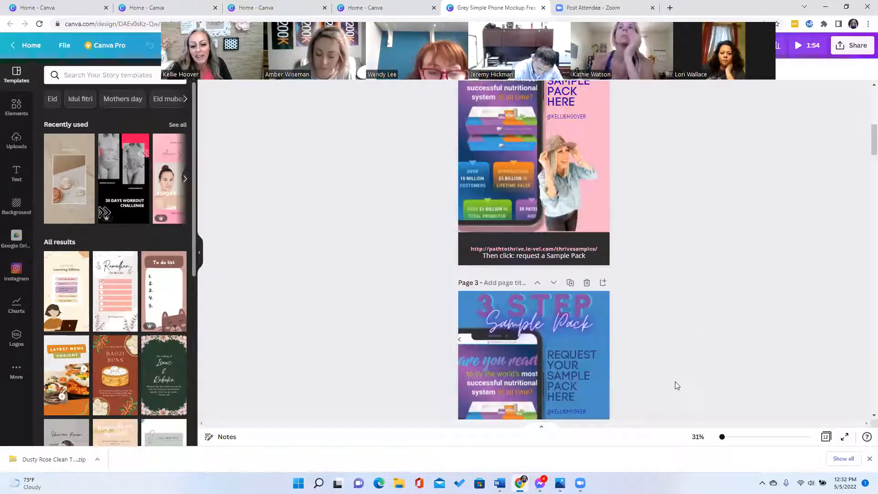
scroll(659, 376, down, 2)
scroll(647, 373, down, 3)
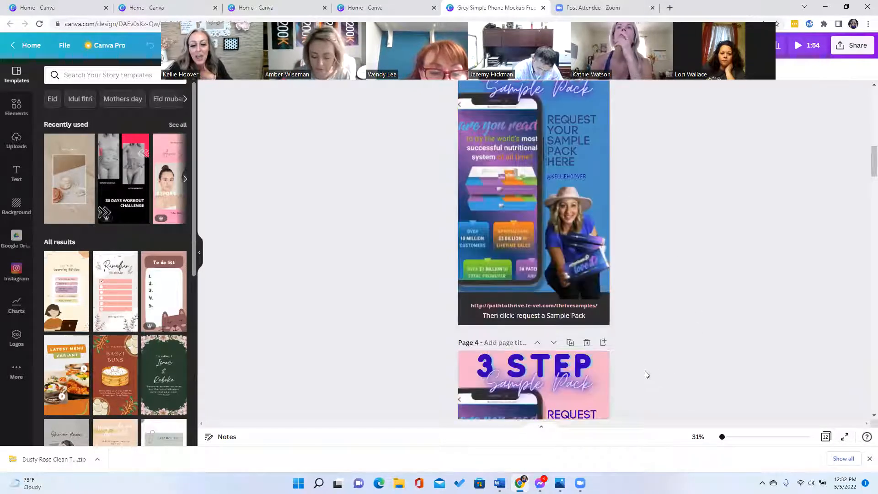
scroll(638, 365, down, 6)
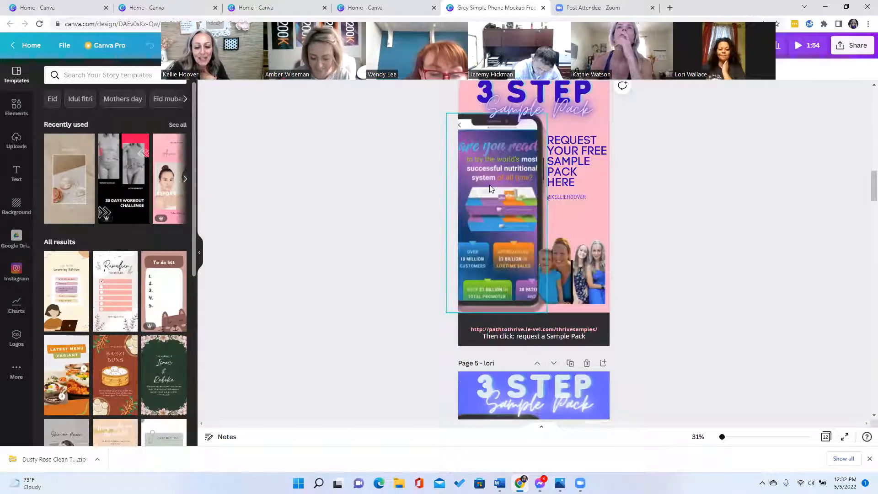
scroll(636, 297, down, 1)
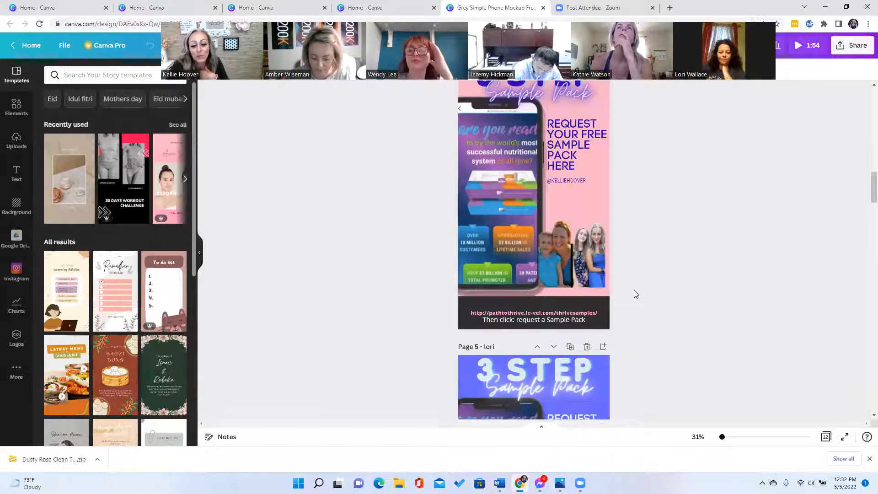
scroll(634, 293, down, 3)
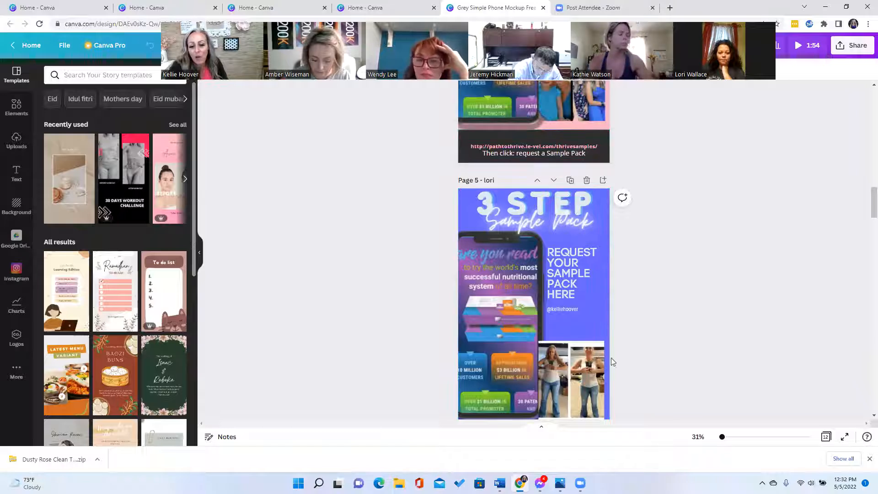
scroll(614, 362, down, 2)
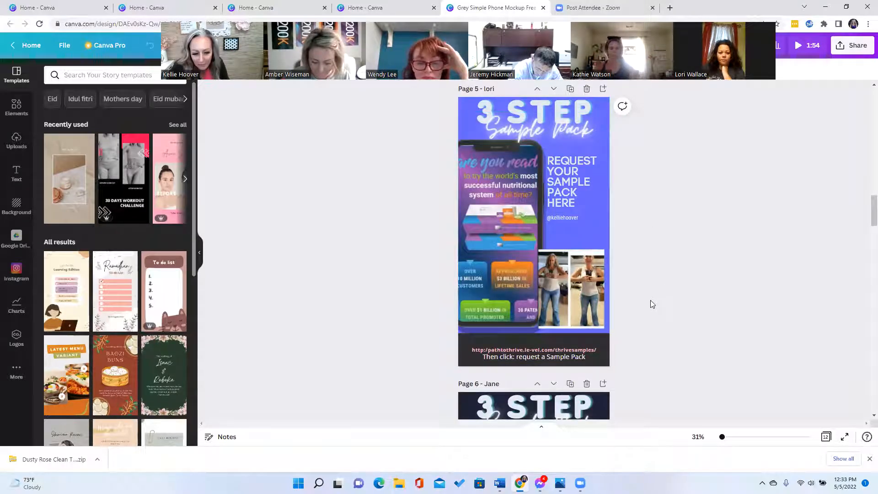
scroll(652, 304, down, 2)
scroll(625, 337, down, 3)
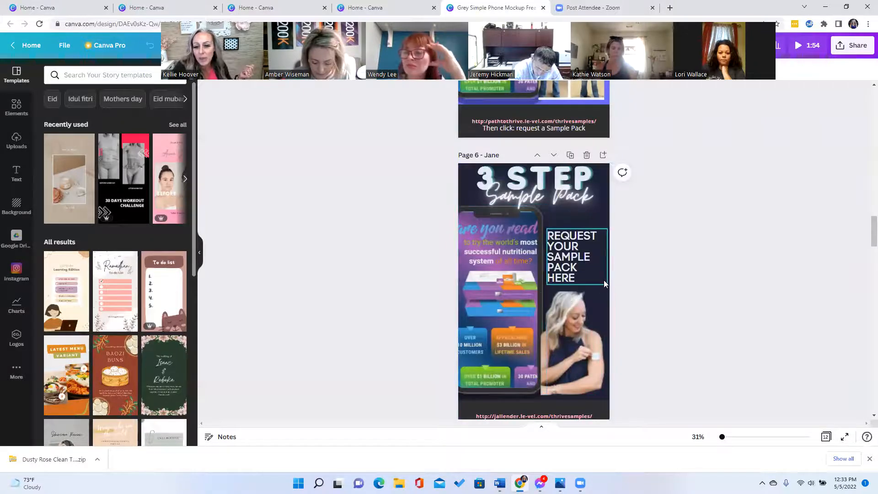
scroll(602, 282, down, 3)
scroll(638, 102, down, 2)
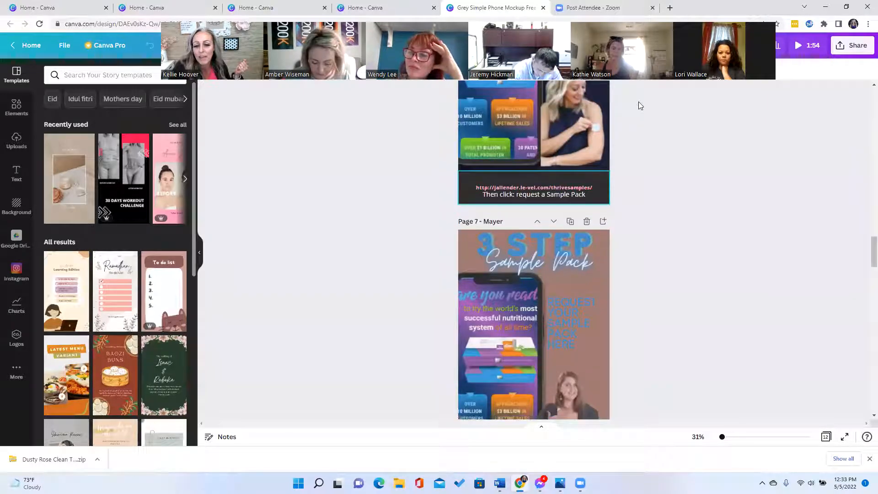
scroll(524, 162, down, 2)
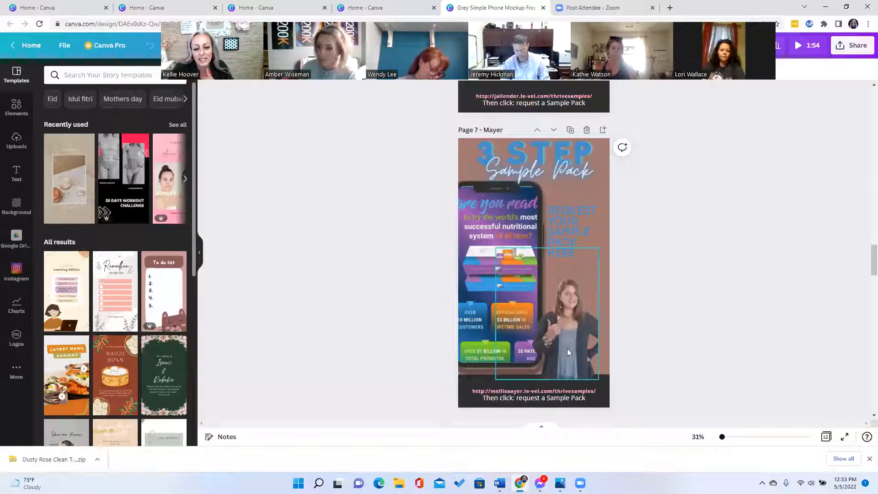
click(566, 316)
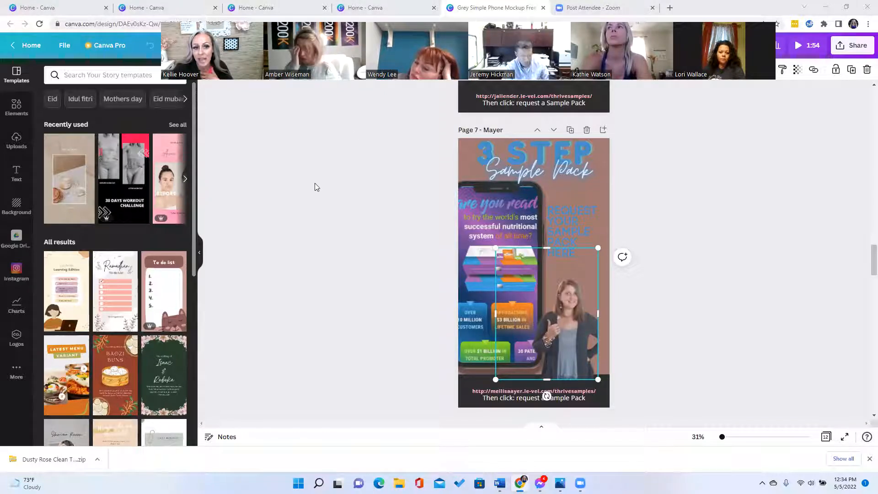
scroll(724, 332, up, 4)
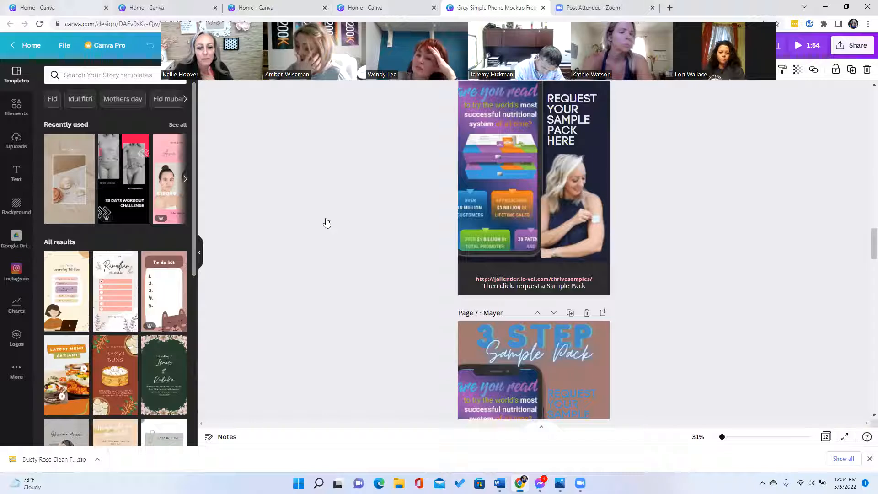
scroll(620, 332, up, 8)
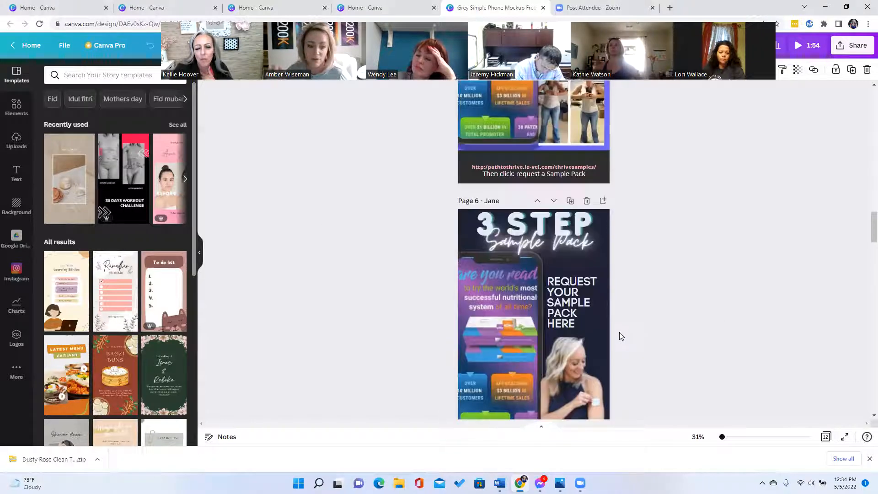
scroll(619, 332, up, 5)
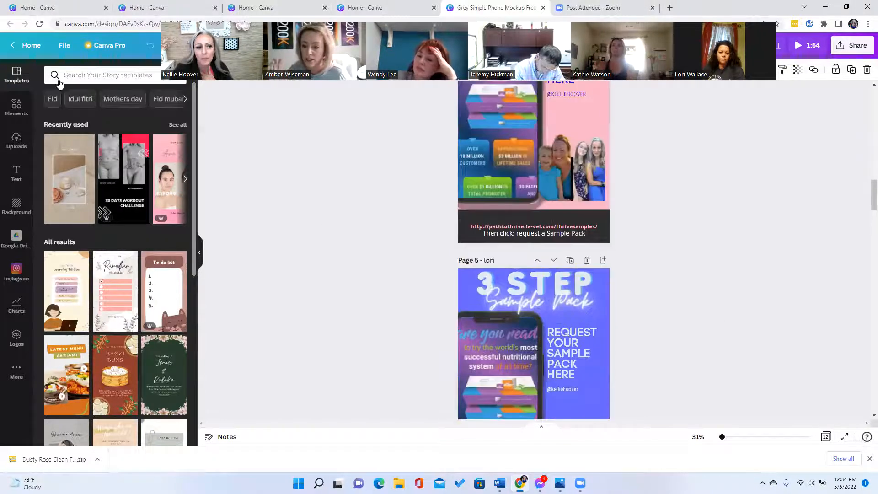
- Return to the home page and create a new blank Instagram Story design
click(35, 46)
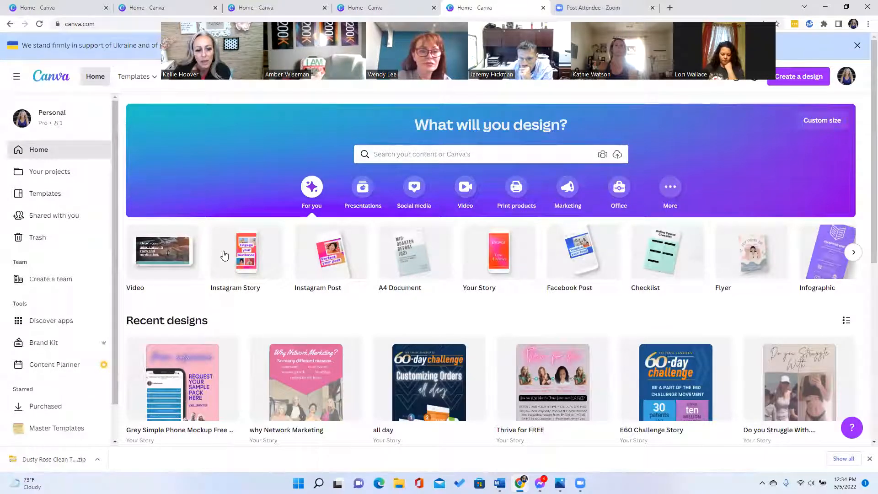
click(258, 261)
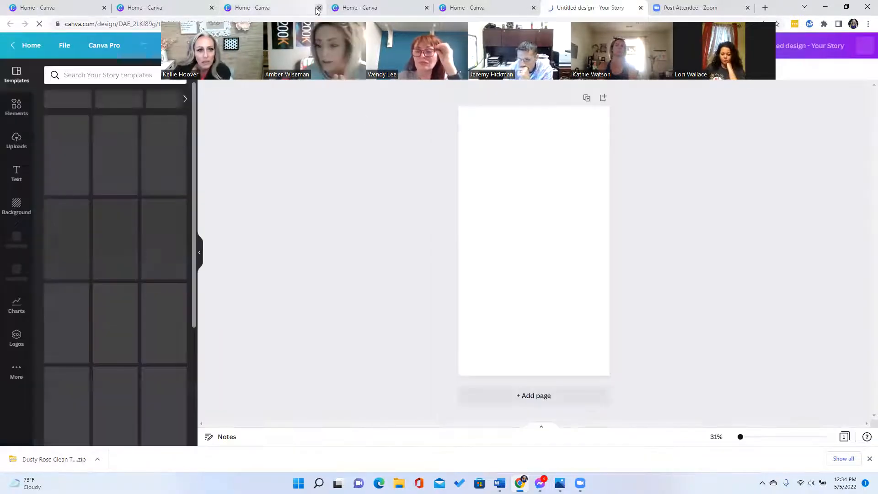
- Close the three extra Home - Canva browser tabs
click(534, 8)
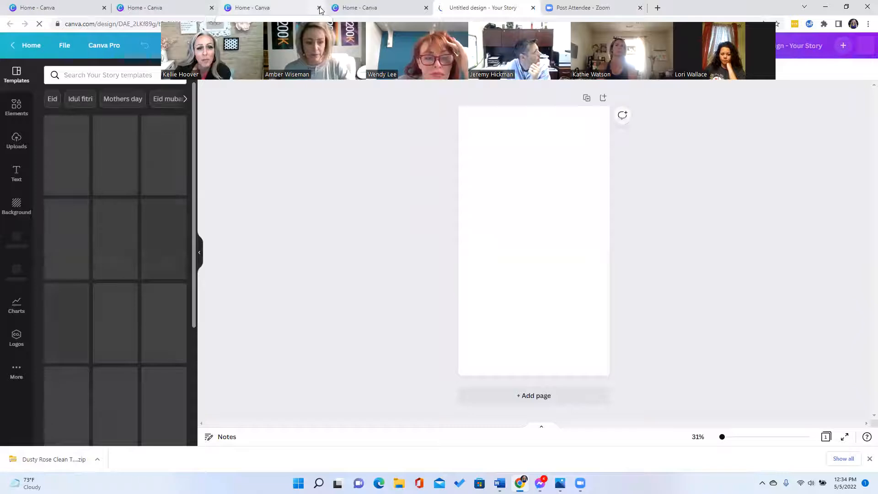
click(319, 8)
click(320, 8)
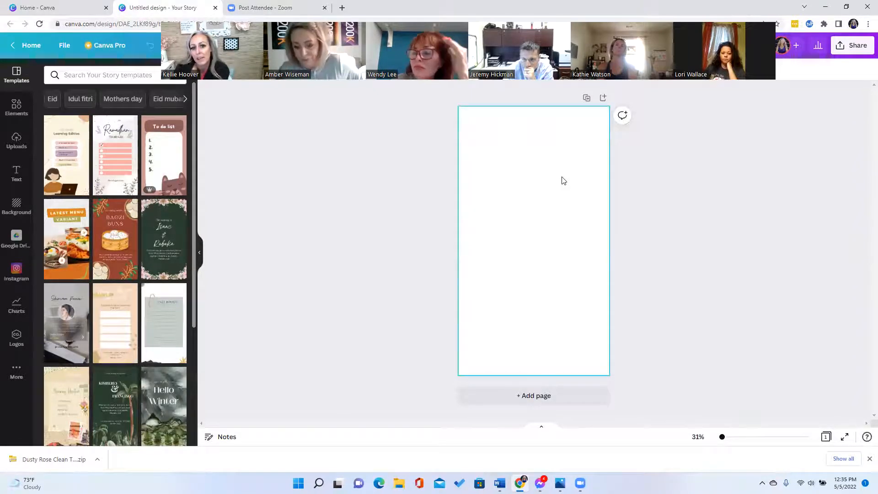
- Show the uploaded images library beside the blank story page
click(17, 141)
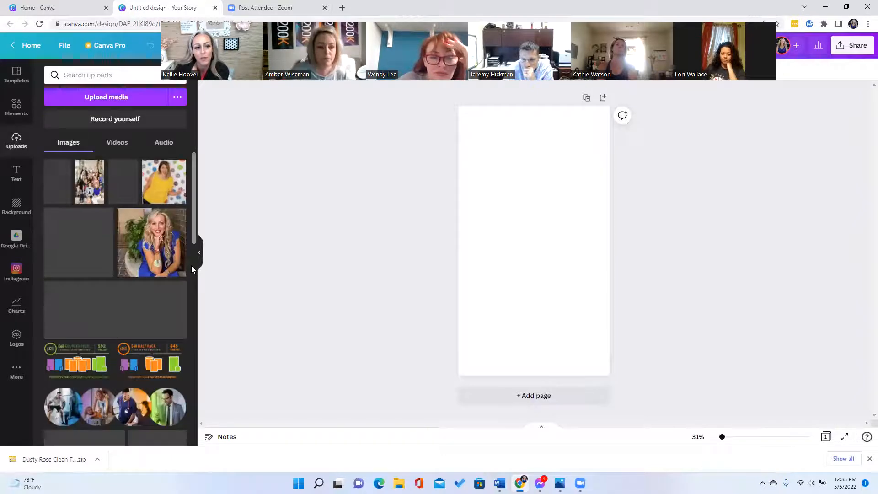
scroll(163, 295, down, 1)
scroll(163, 296, up, 1)
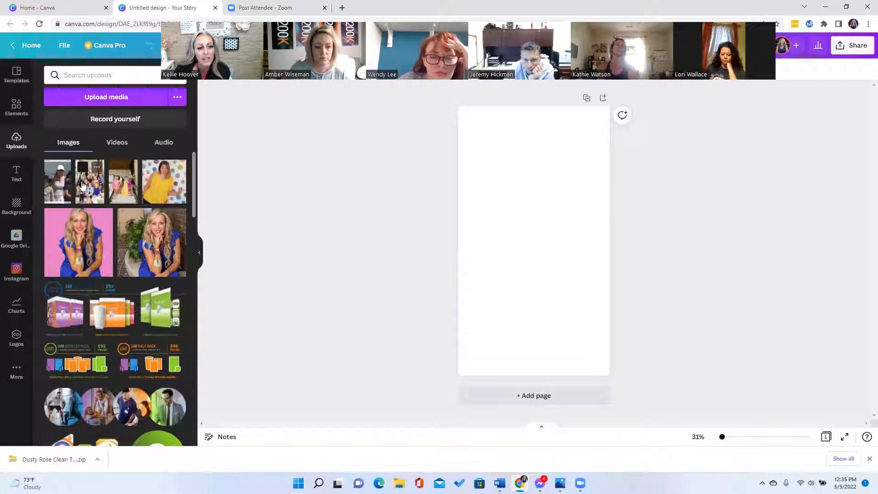
- Drop the uploaded group photo onto the story page, set it as the background, and select it
drag(475, 220, 491, 172)
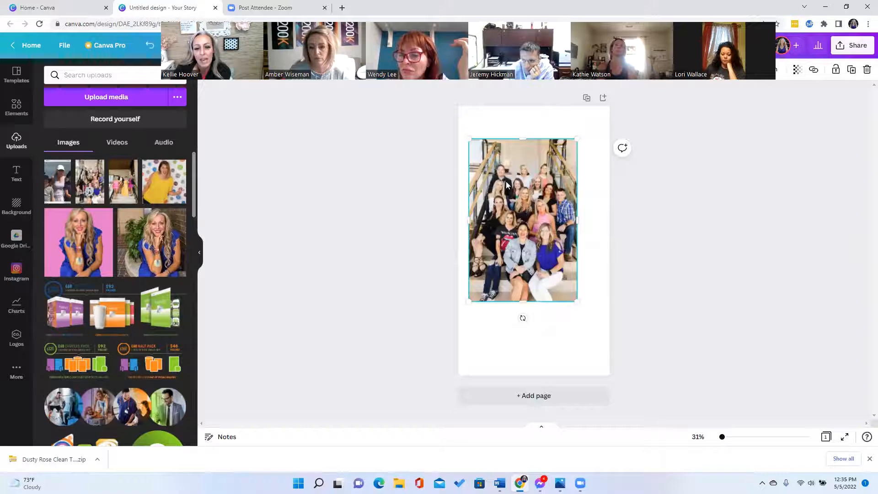
right_click(507, 189)
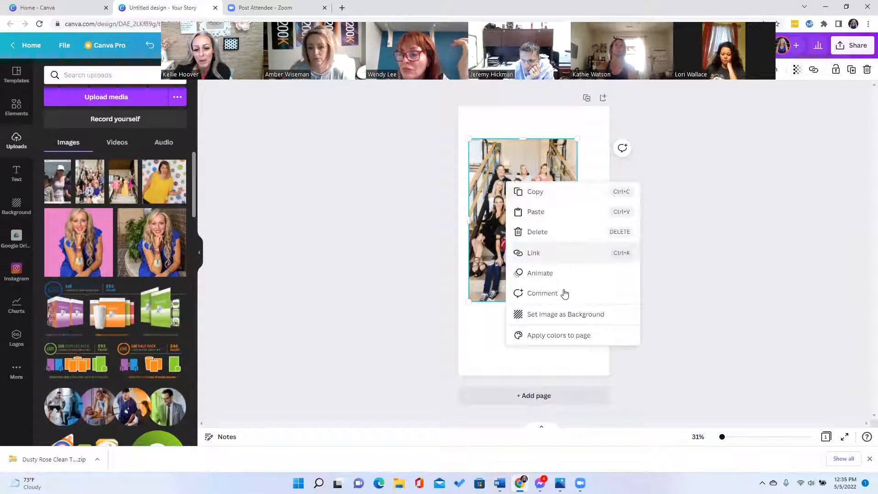
click(570, 319)
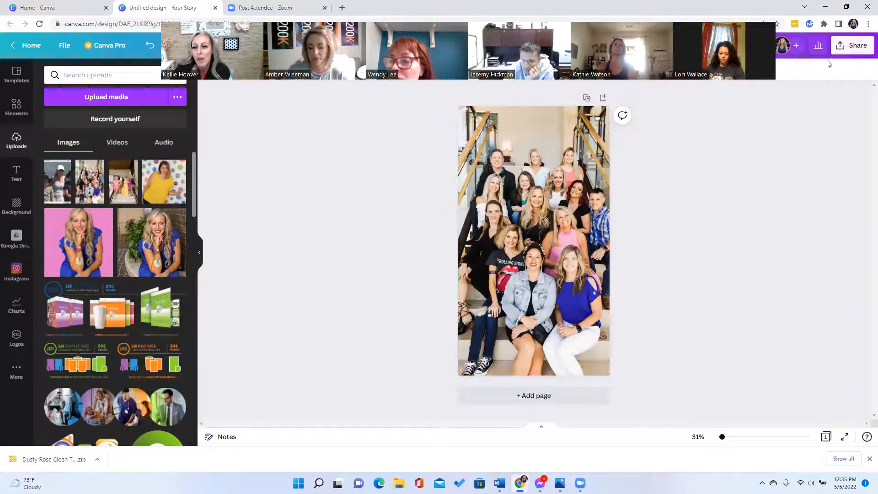
click(586, 194)
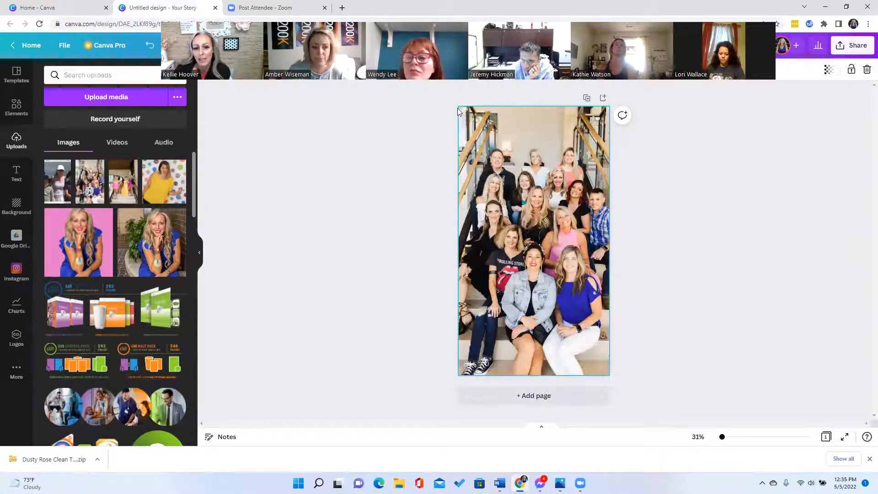
click(421, 153)
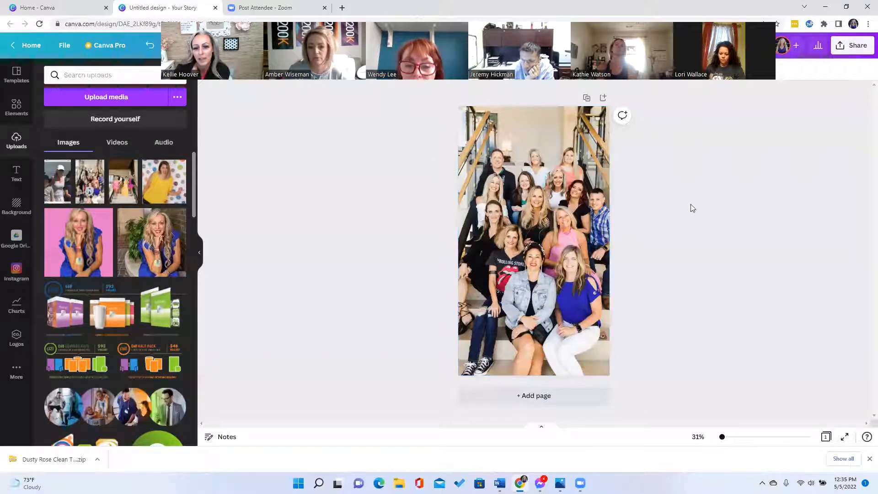
click(544, 207)
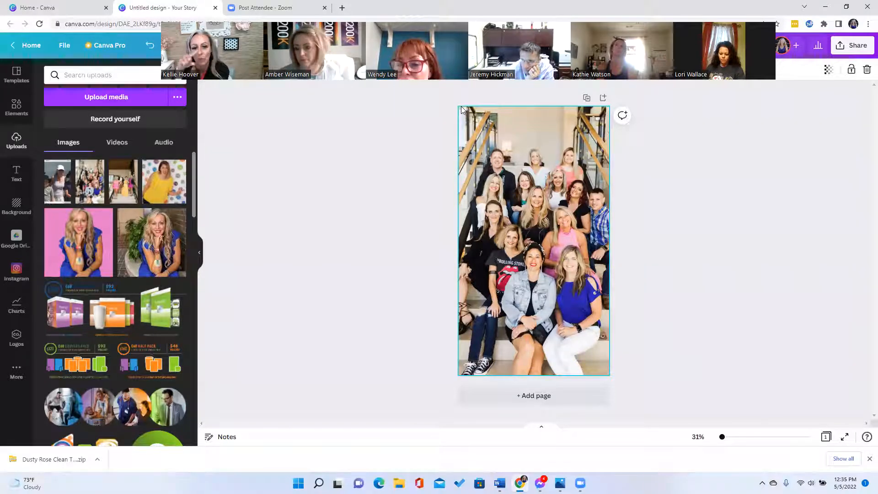
- Lower the background group photo's transparency to 32 and deselect it
click(829, 69)
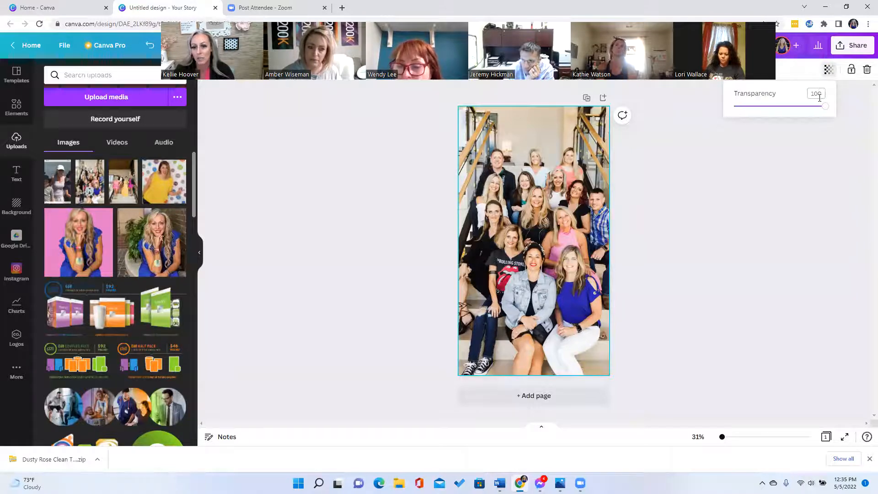
drag(818, 113, 764, 113)
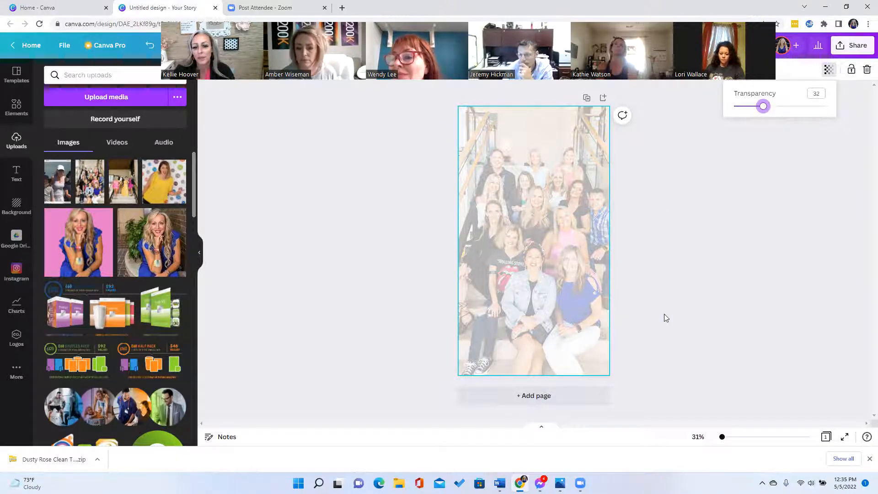
click(459, 194)
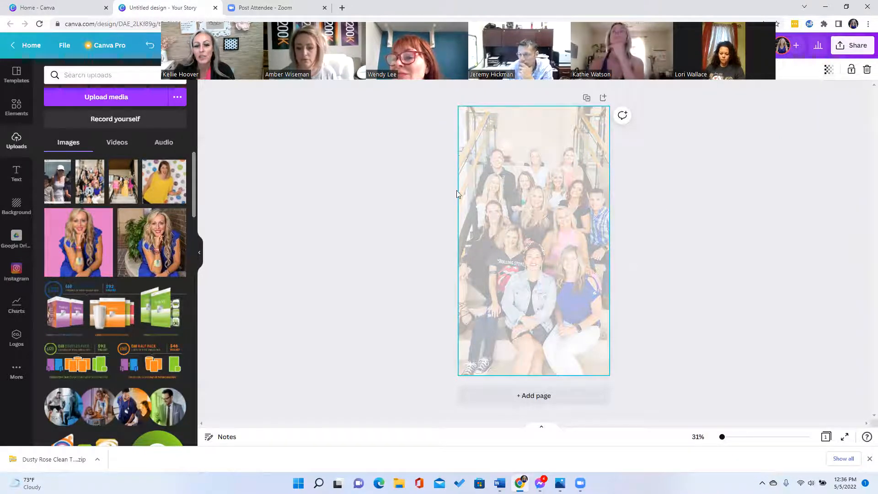
click(388, 222)
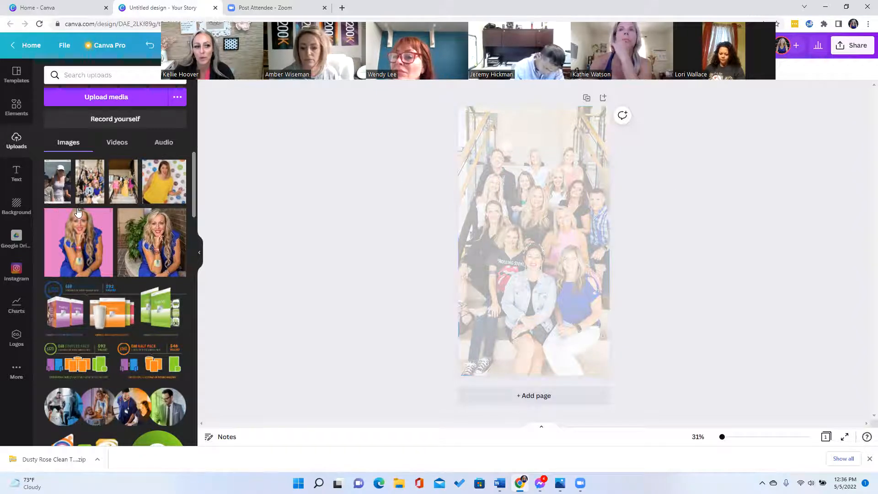
click(17, 108)
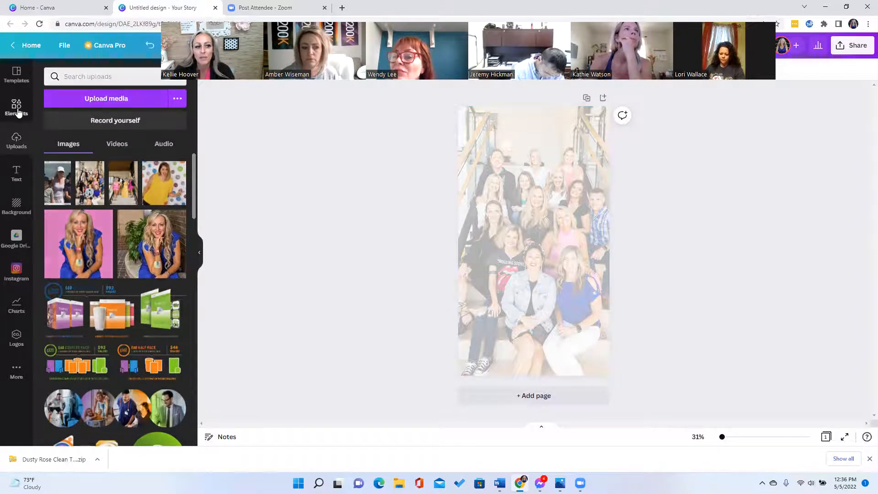
- Drag the pink neon GLOW text style from the Text panel onto the upper middle of the photo
click(19, 175)
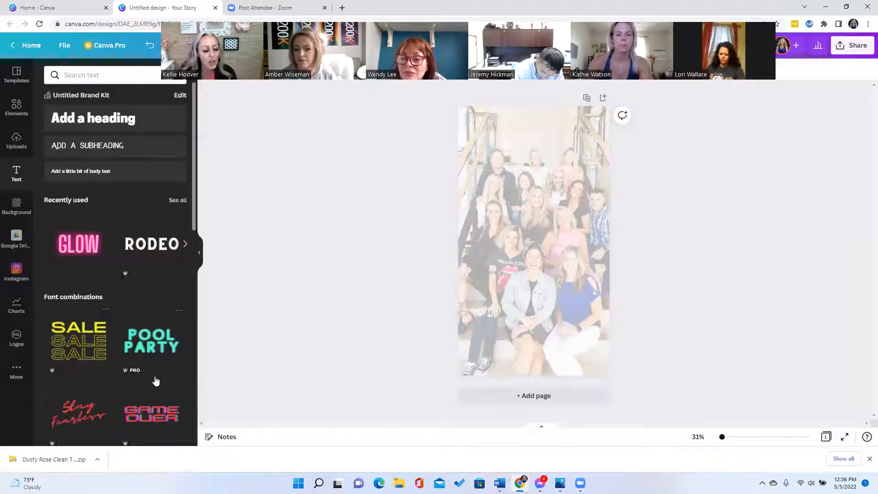
drag(350, 237, 525, 209)
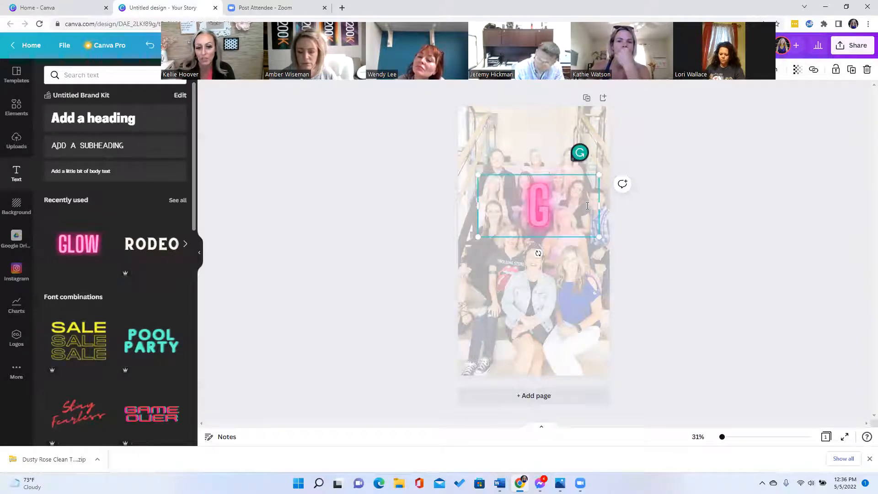
- Replace the leftover 'G' with COMMUNITY, letting the neon text wrap onto two lines
key(BackSpace)
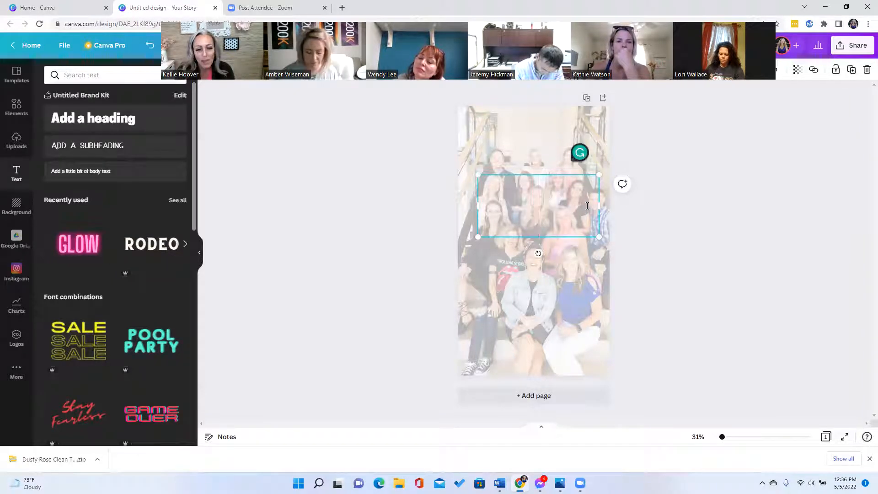
text(COMM)
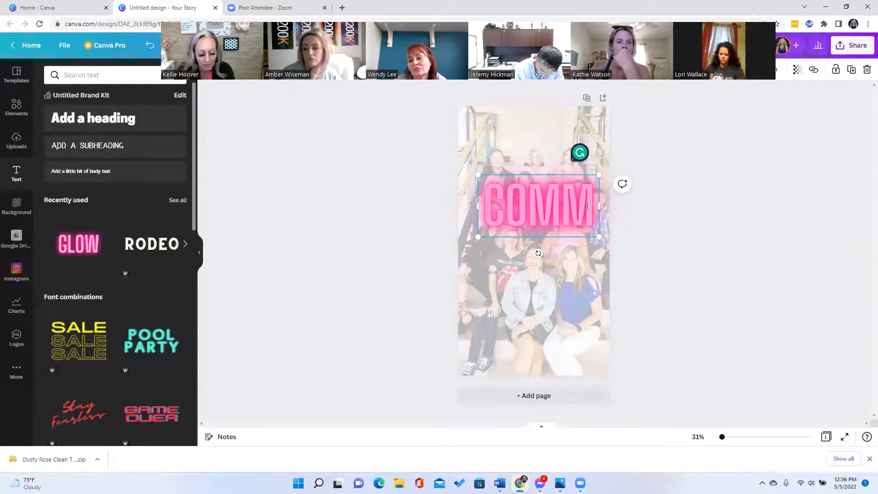
text(UNITY)
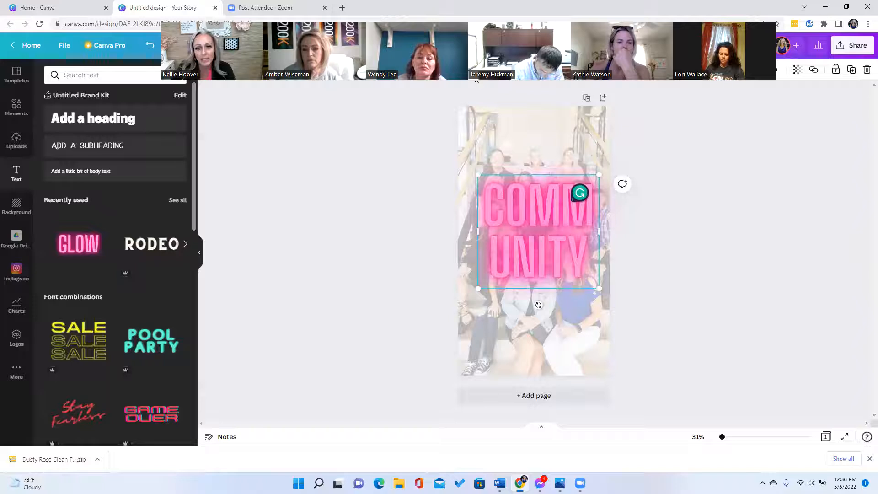
drag(477, 76, 462, 413)
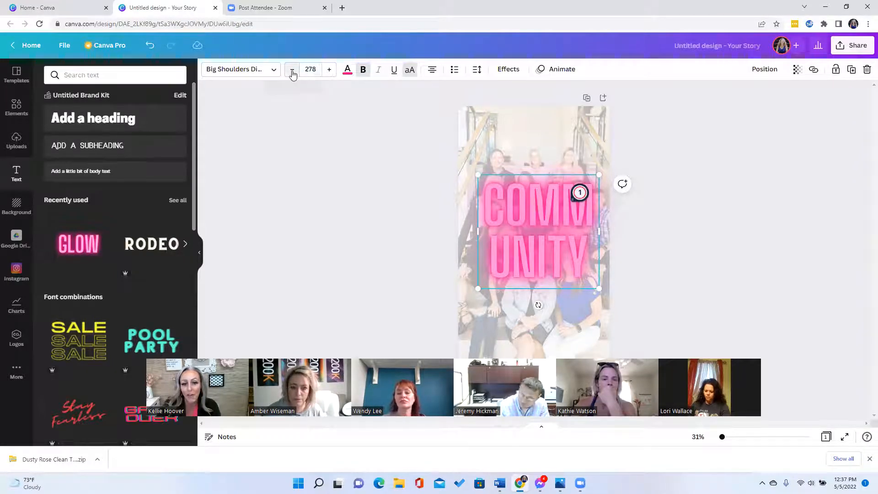
- Reduce the COMMUNITY heading to font size 150 so it fits on a single line
click(293, 71)
click(292, 71)
click(292, 71)
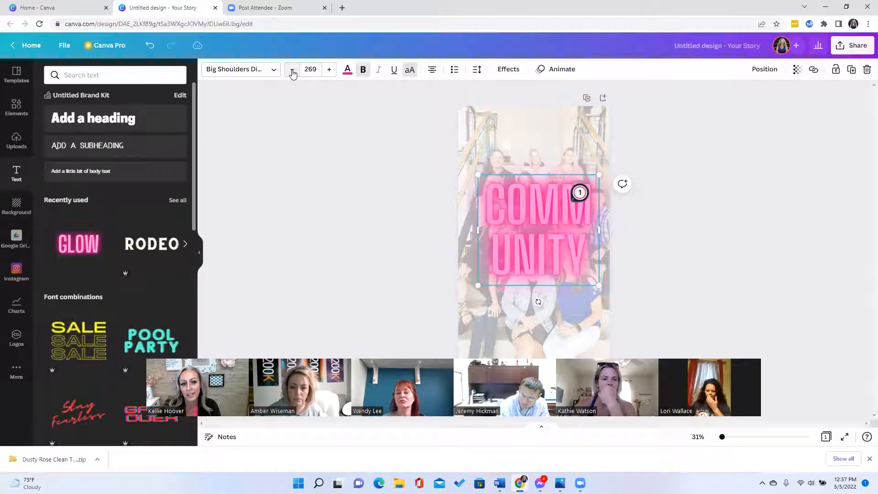
click(292, 71)
click(292, 71)
click(292, 71)
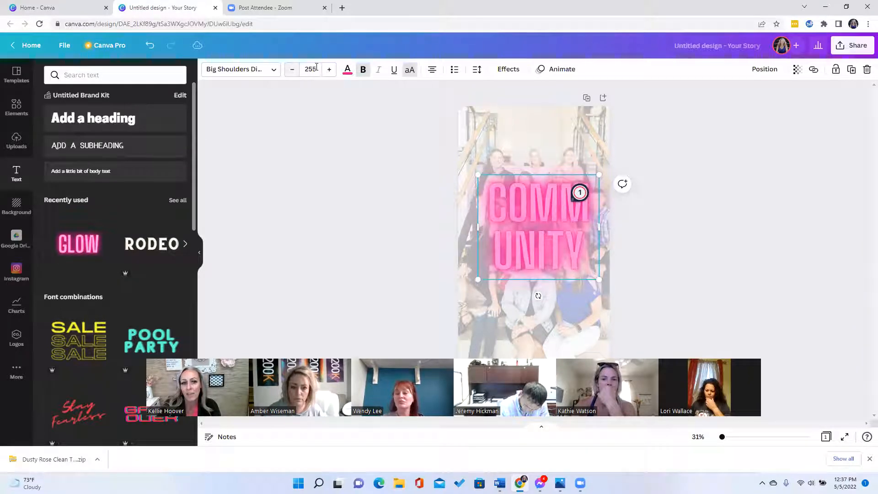
click(303, 69)
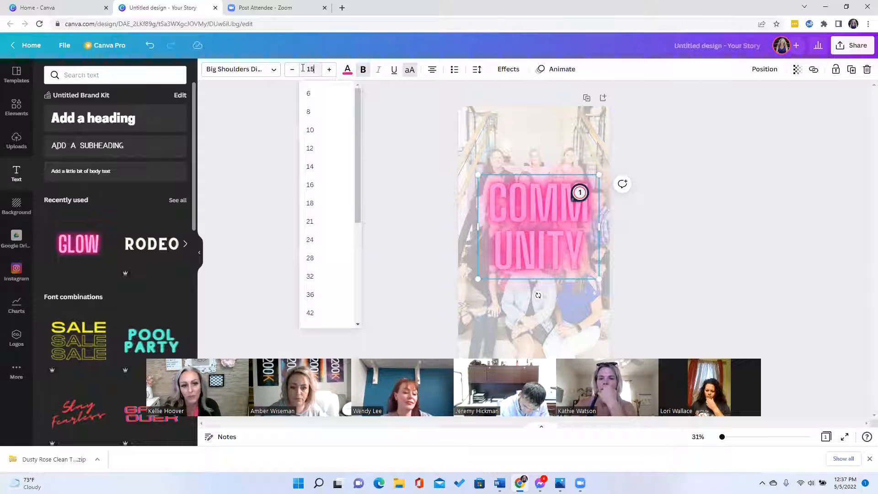
text(150)
key(Return)
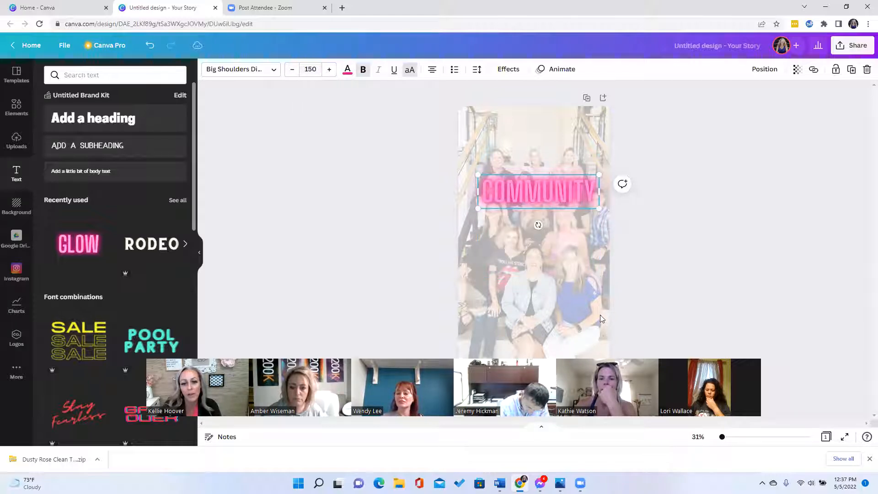
click(347, 73)
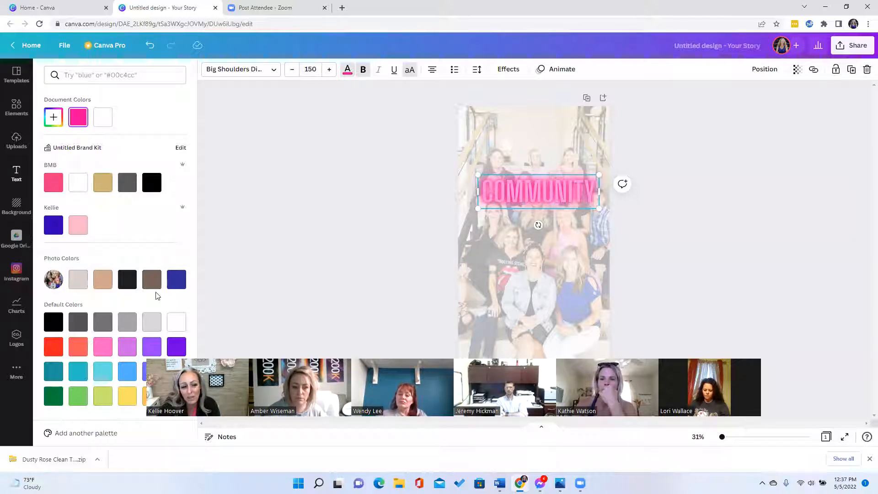
- Color the COMMUNITY heading with the blue Photo Colors swatch and move it near the page top
click(178, 281)
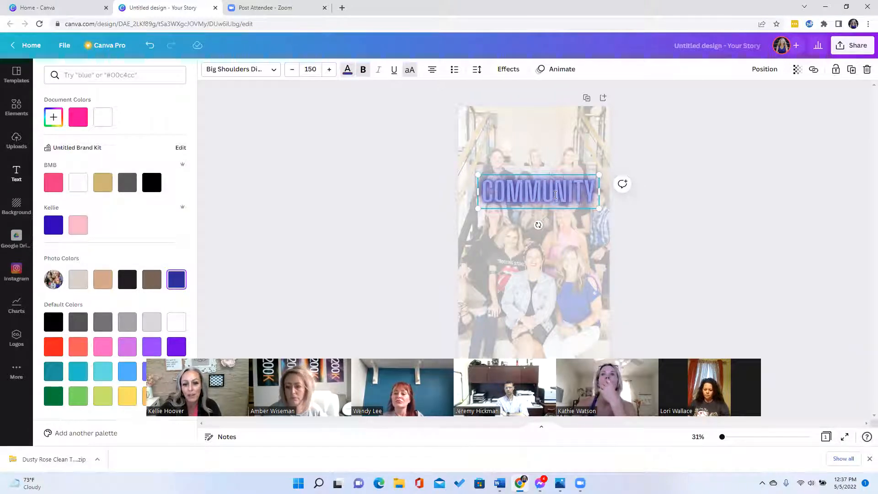
drag(539, 191, 567, 192)
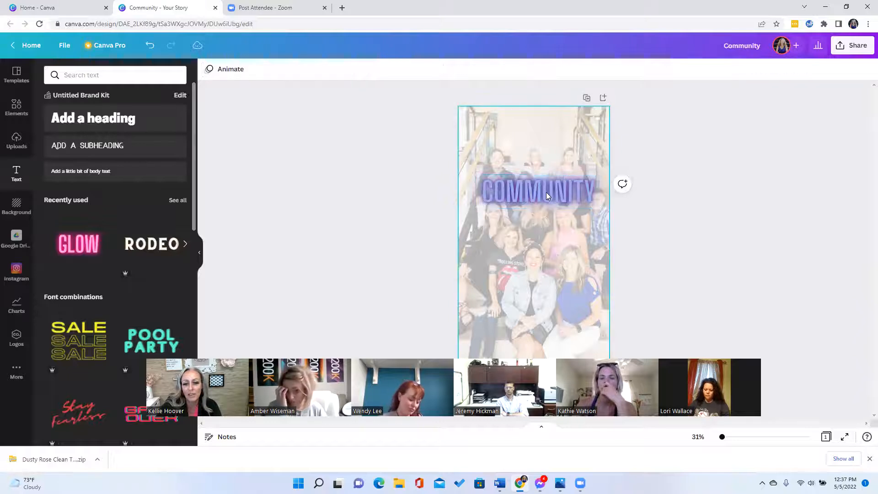
drag(542, 169, 544, 140)
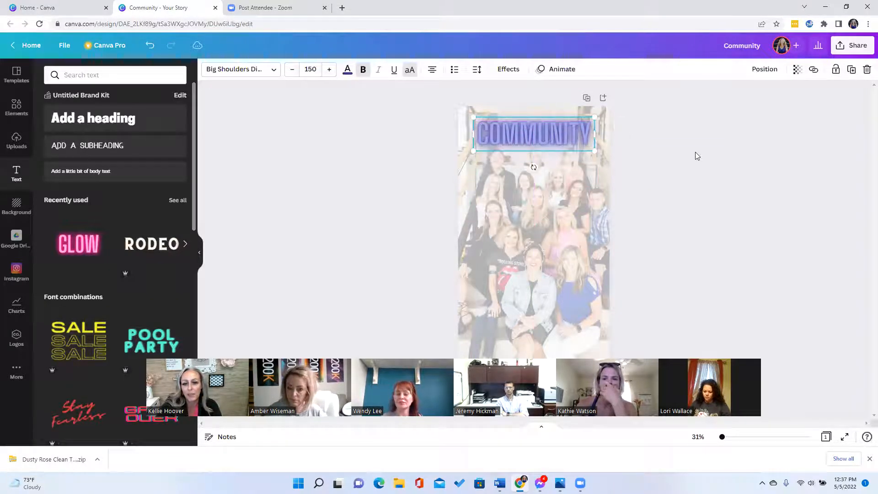
click(694, 152)
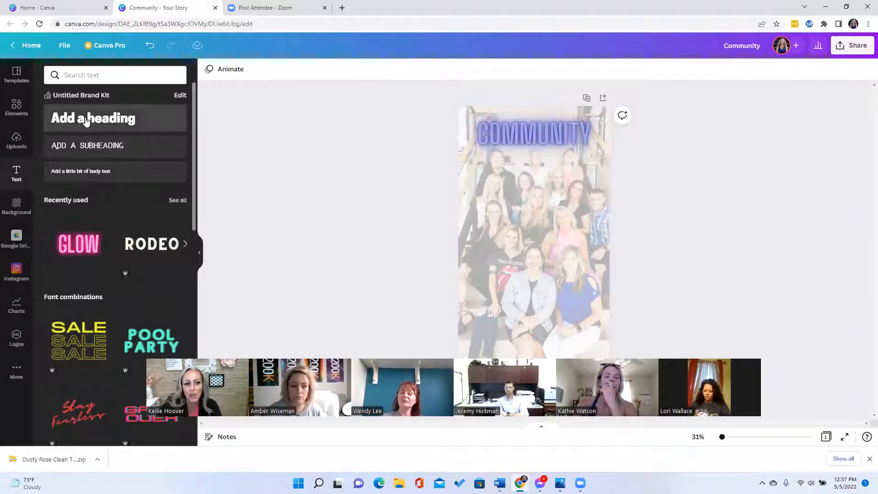
- Add a new heading text on the photo reading 'Quote for community'
drag(527, 202, 549, 210)
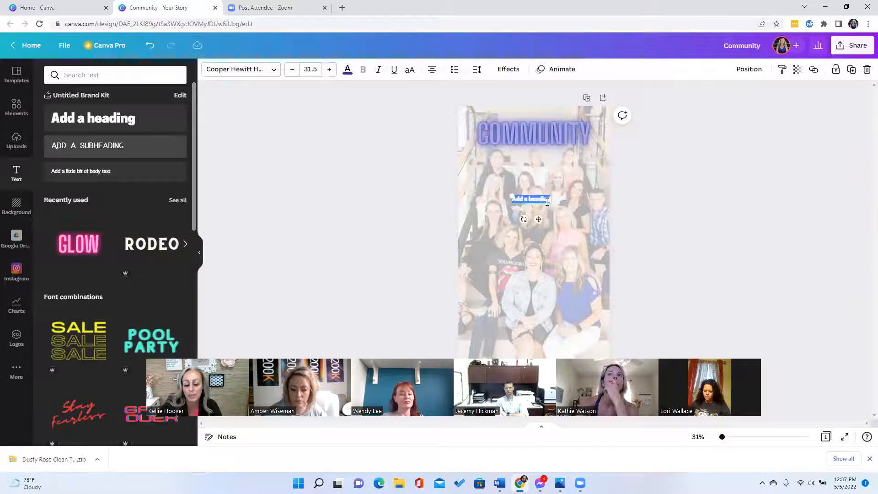
click(542, 189)
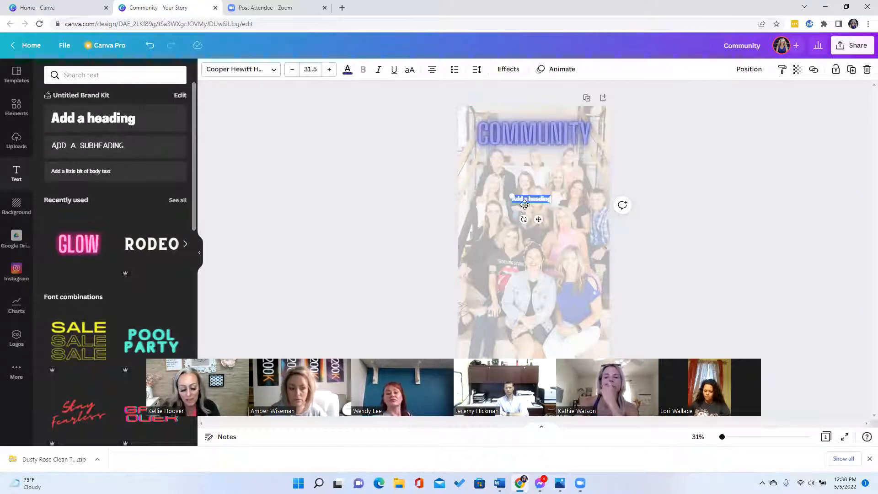
text(Quote)
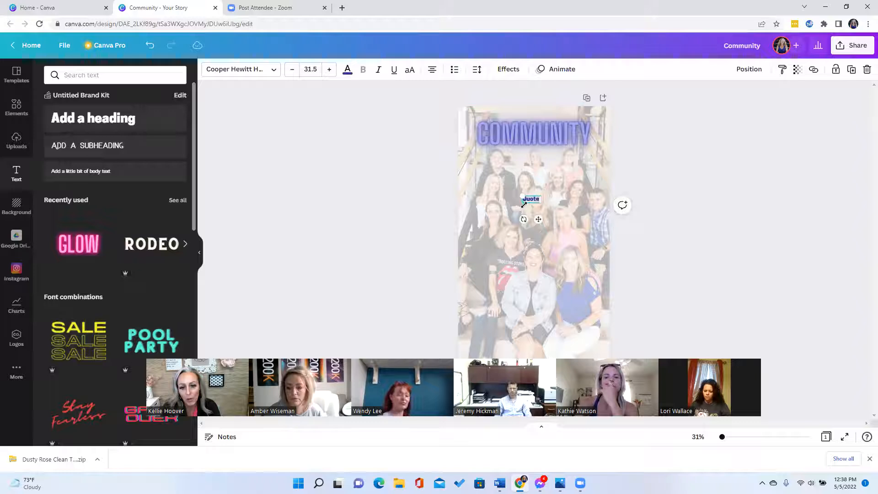
text( for)
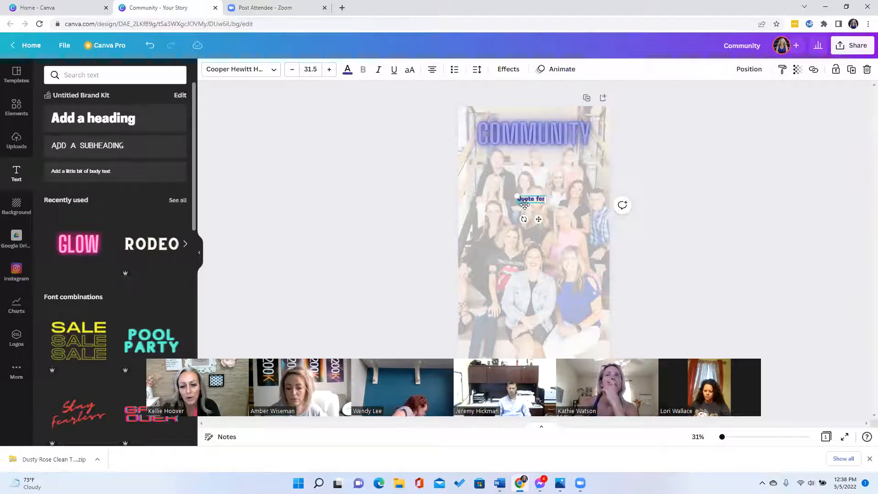
text( community)
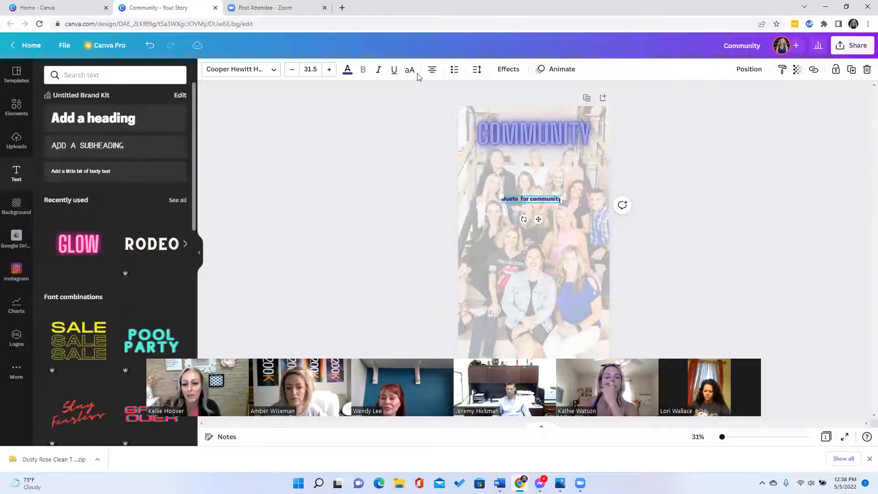
- Increase the quote's font size step by step up to 55.5
click(330, 70)
click(330, 69)
click(330, 70)
click(329, 70)
click(330, 70)
click(330, 69)
click(330, 70)
click(330, 70)
click(330, 69)
click(329, 69)
click(330, 69)
click(330, 69)
click(330, 69)
click(330, 69)
click(330, 70)
click(330, 69)
click(330, 70)
click(330, 70)
click(330, 70)
click(329, 69)
click(330, 70)
click(330, 69)
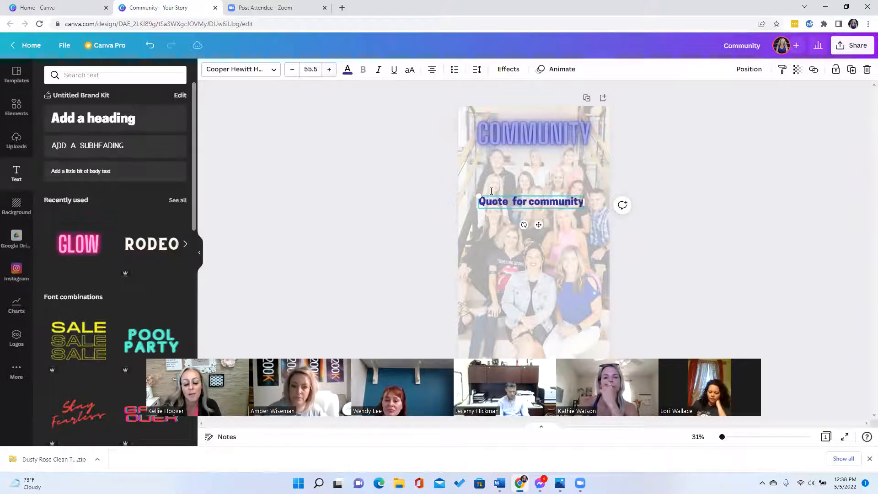
click(348, 71)
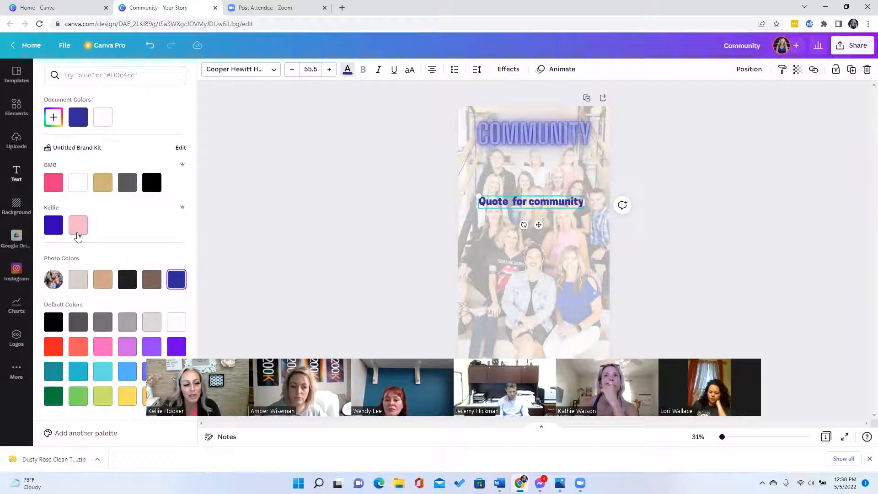
- Try the brown Photo Colors swatch on the quote, then make it black
click(160, 282)
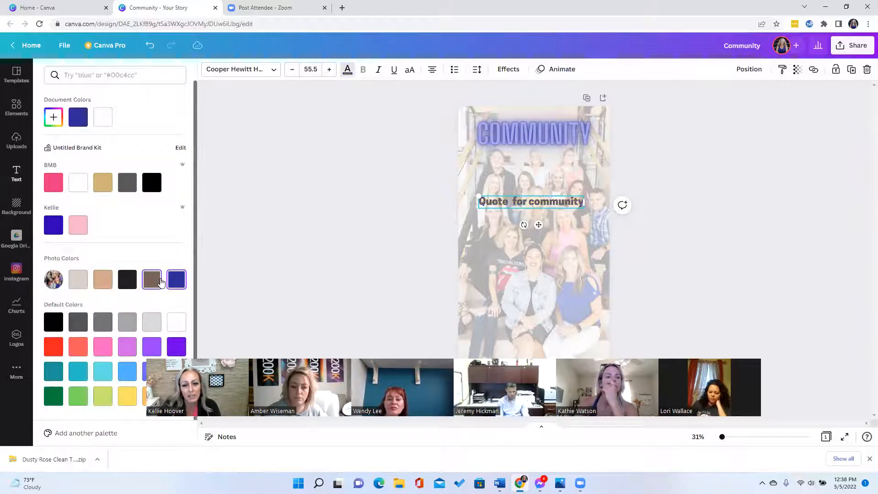
click(128, 281)
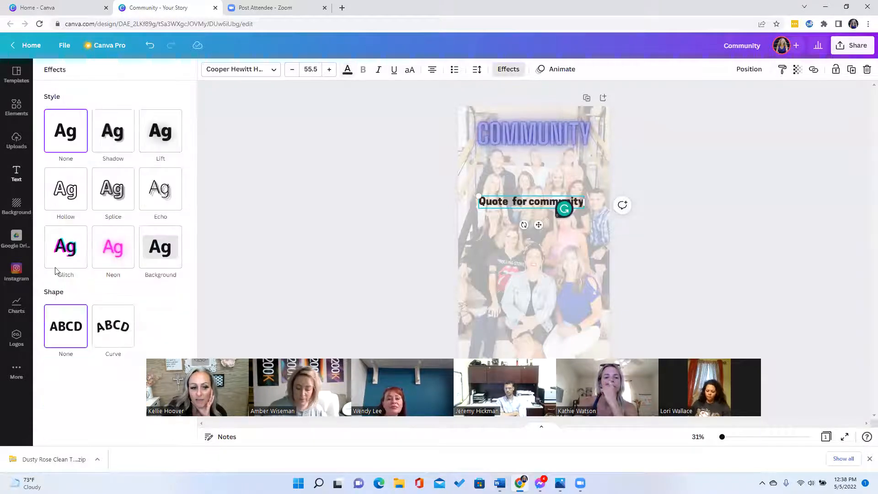
- After trying Background, Echo and Splice, give the quote a Glitch effect with direction 122
click(173, 254)
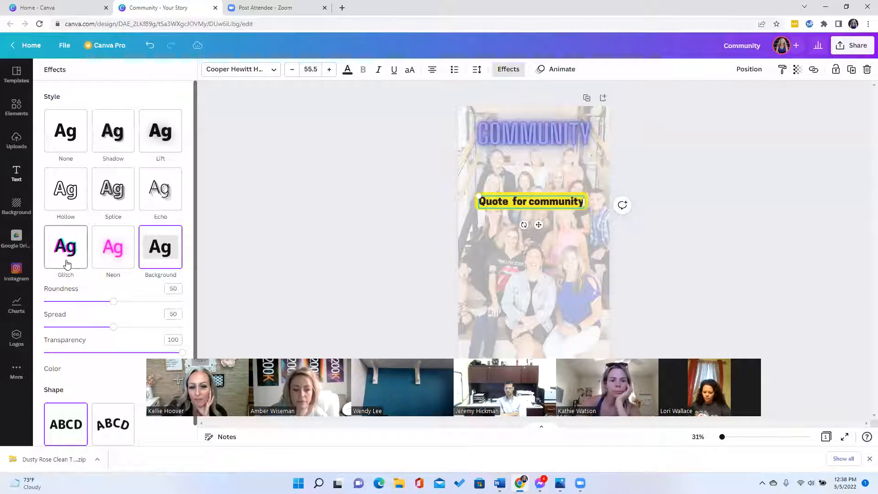
click(67, 264)
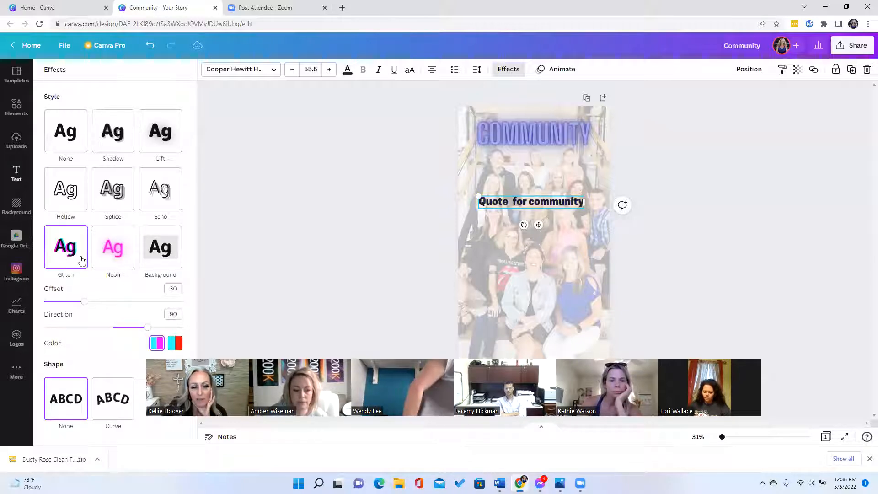
click(146, 198)
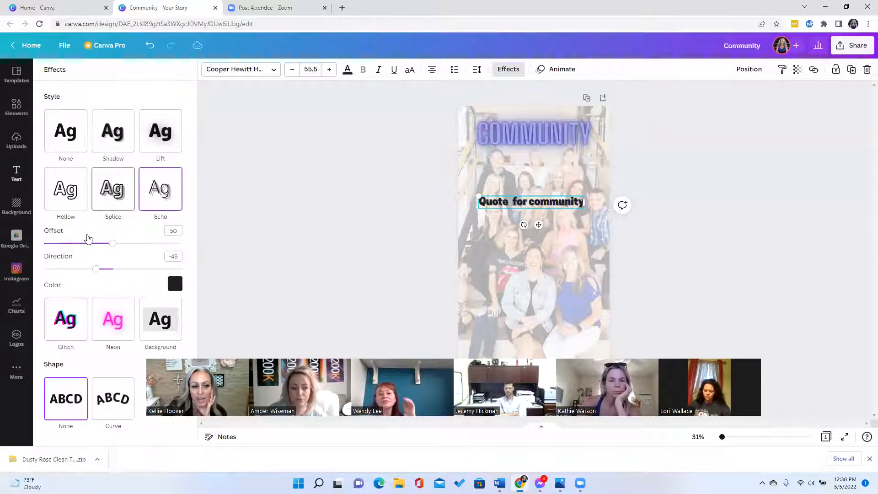
click(118, 196)
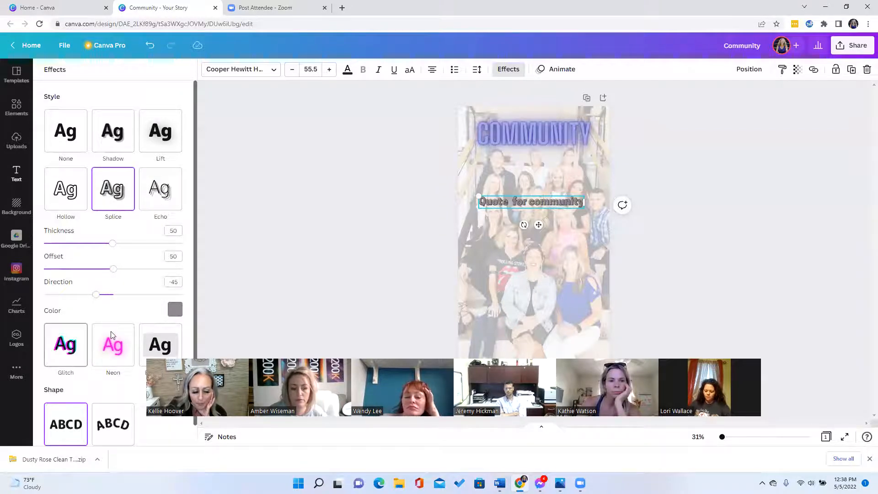
click(77, 343)
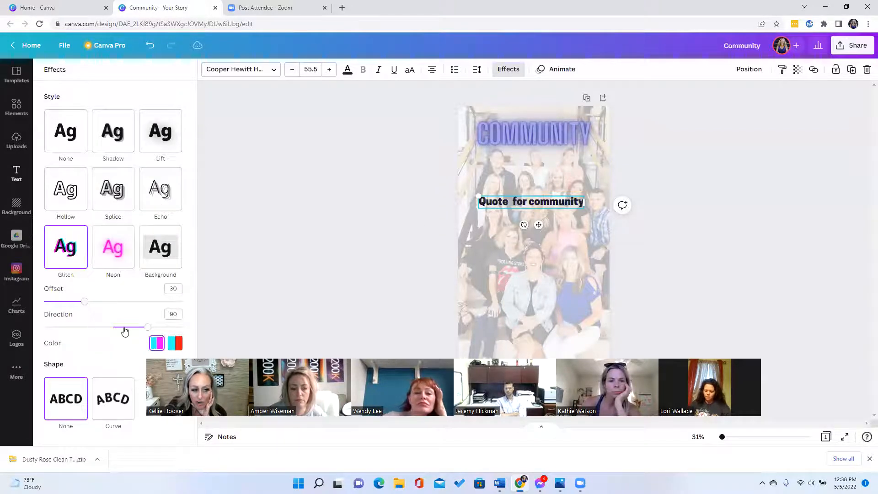
mouse_move(147, 328)
mouse_down()
mouse_move(168, 328)
mouse_move(155, 335)
mouse_up()
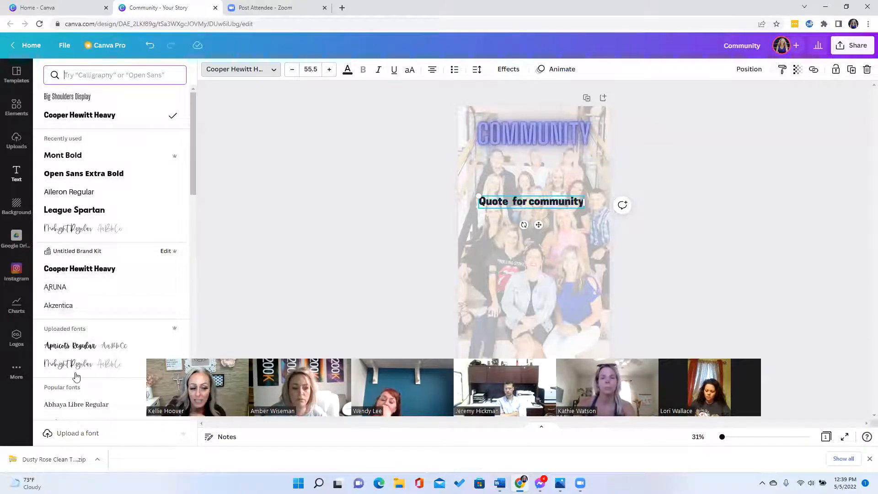
- Switch the quote's font to Open Sans Extra Bold from the Recently used fonts
scroll(92, 353, down, 1)
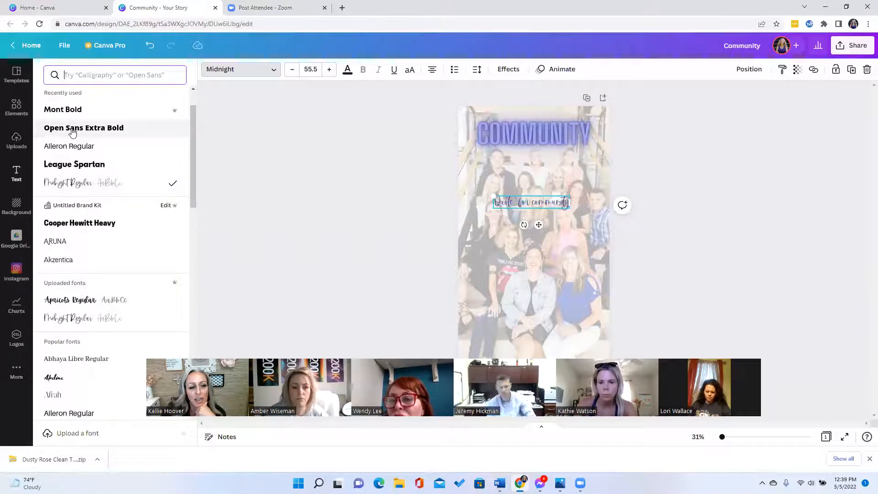
click(72, 132)
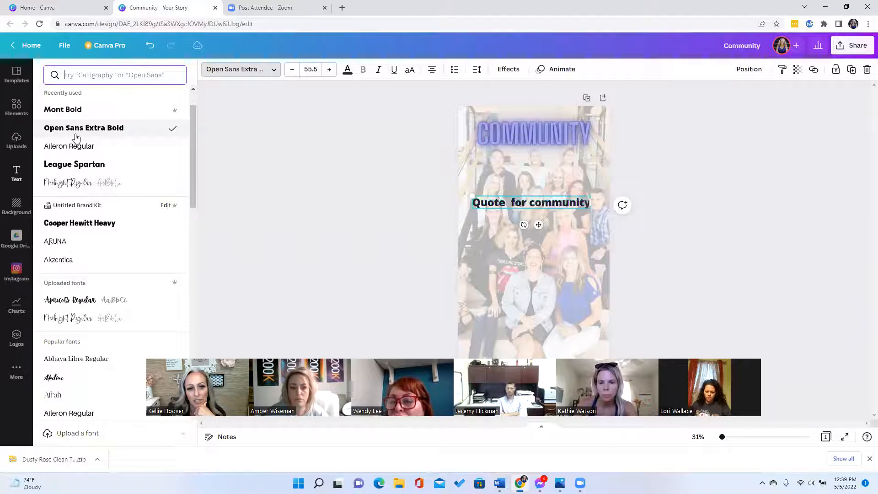
- Apply the Typewriter on-enter text animation to the quote
click(560, 74)
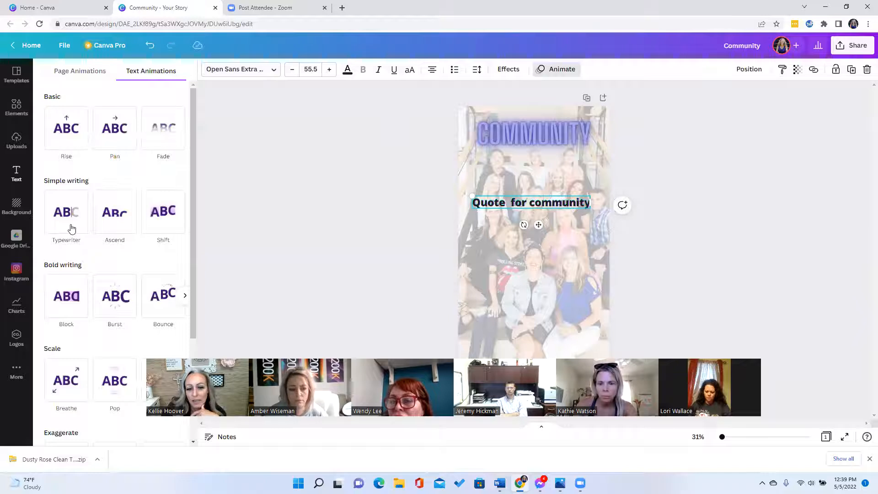
click(71, 228)
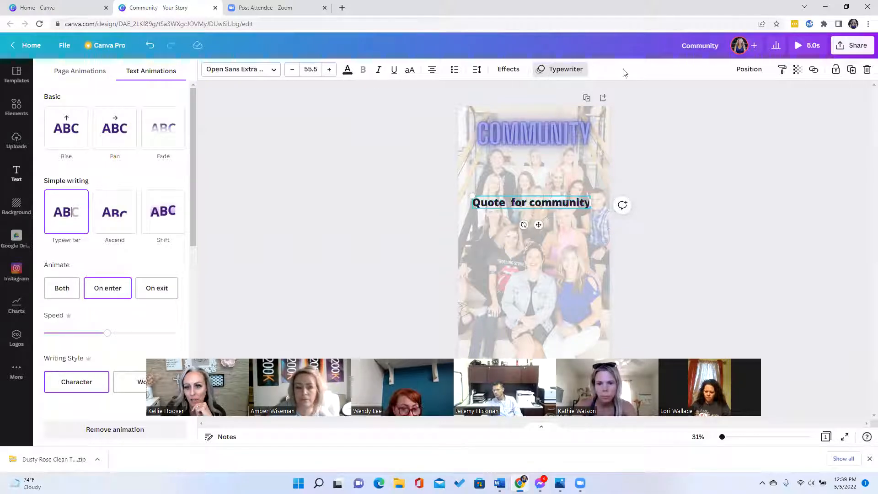
click(743, 70)
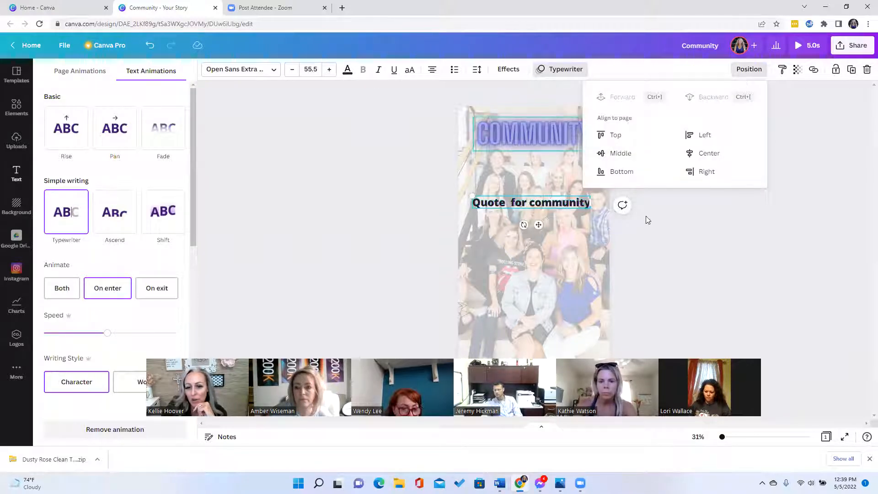
- Move the quote up just below the COMMUNITY heading, keeping it layered in front
click(652, 260)
drag(542, 184, 560, 153)
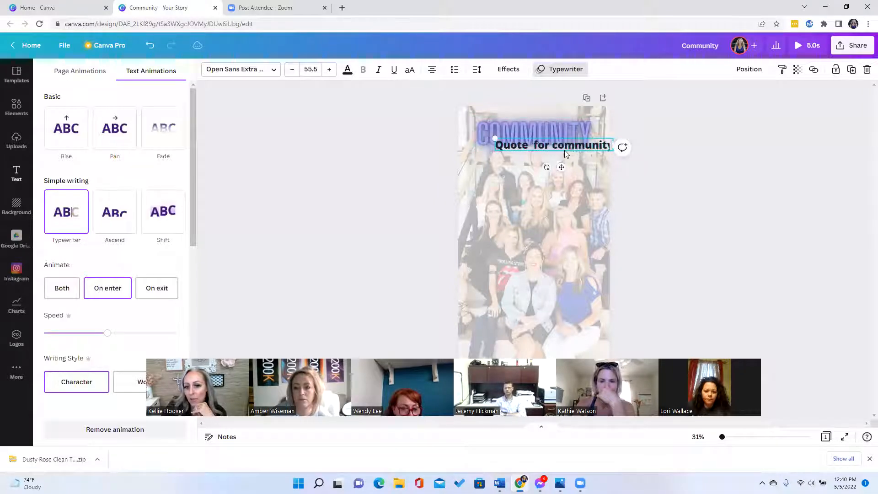
click(758, 73)
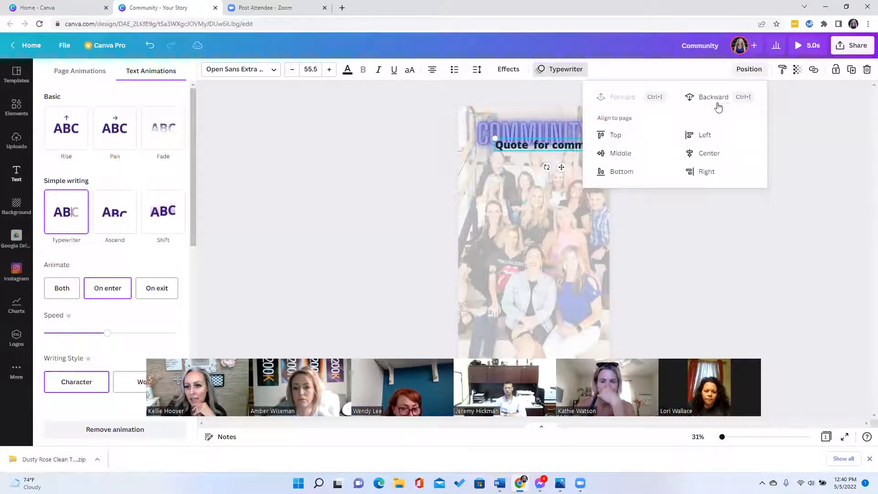
click(714, 97)
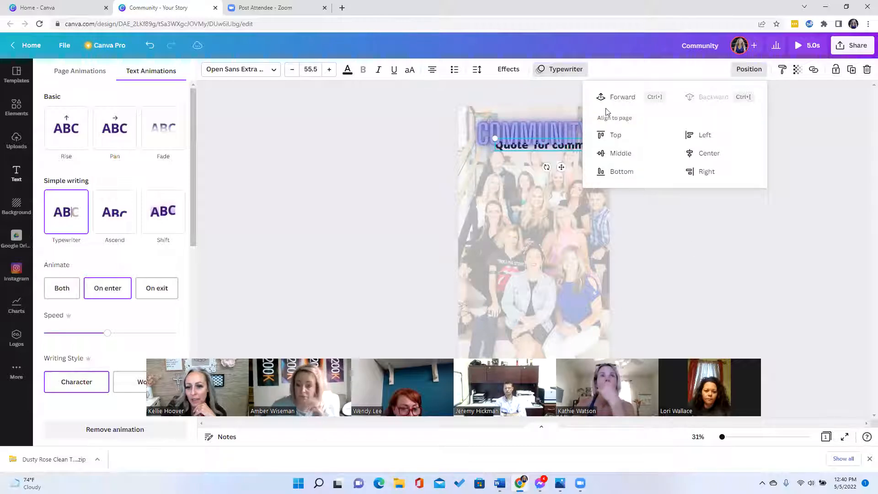
click(616, 97)
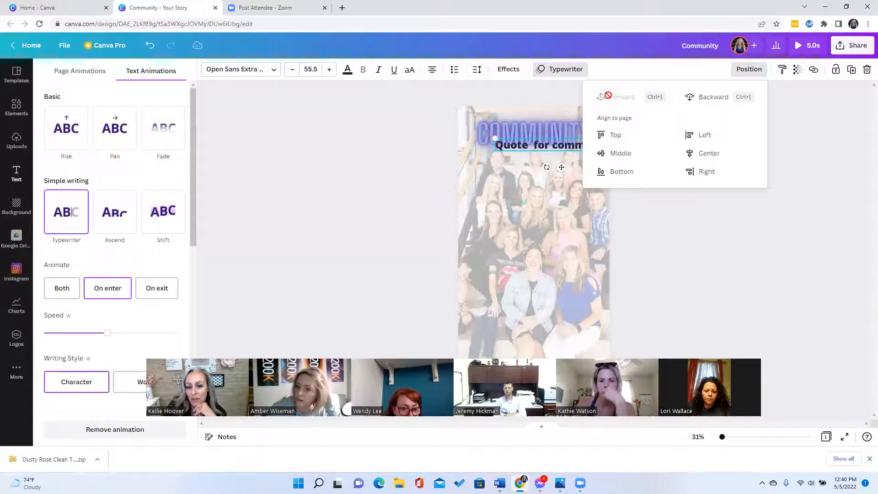
click(795, 79)
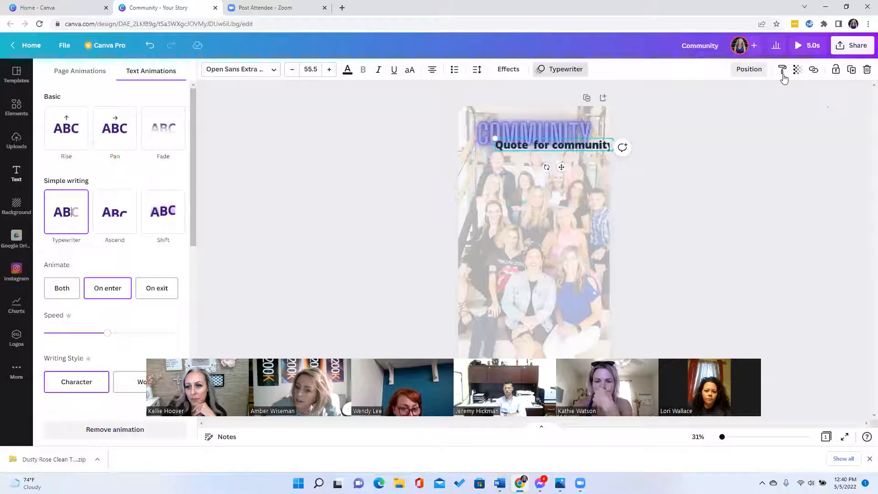
click(785, 78)
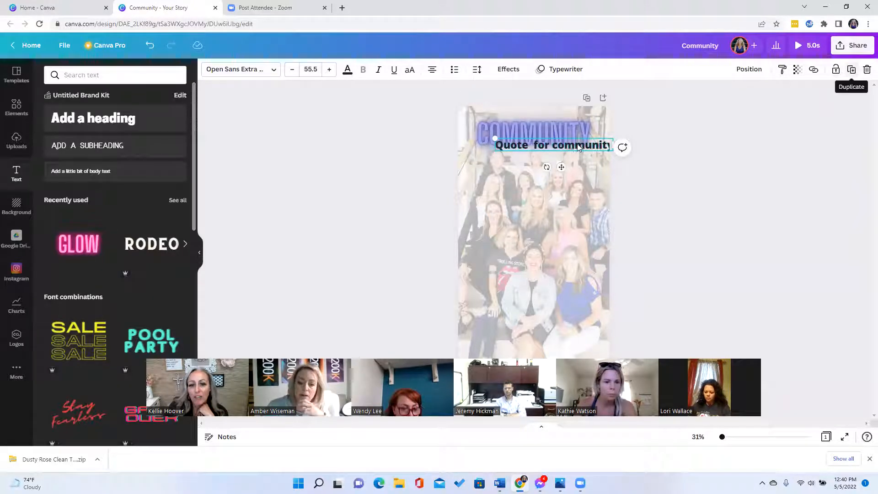
- Nudge the Quote for community text slightly left and down, then preview the sharing options
drag(577, 145, 570, 152)
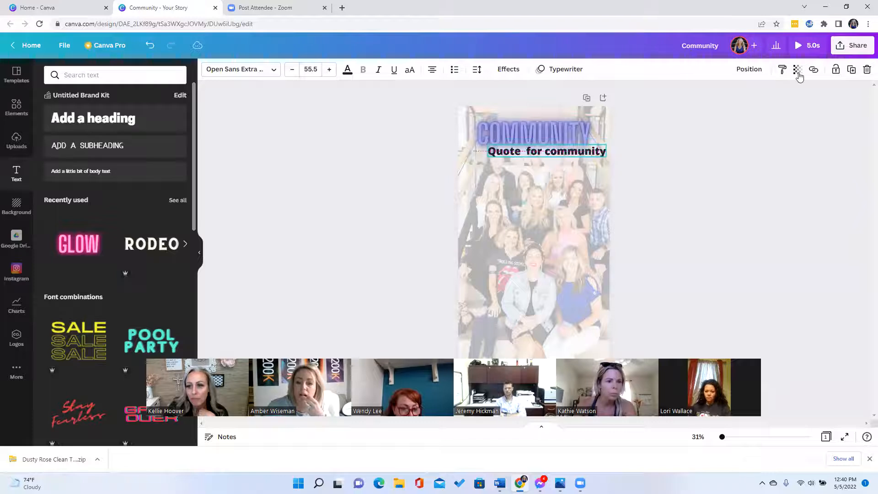
click(841, 47)
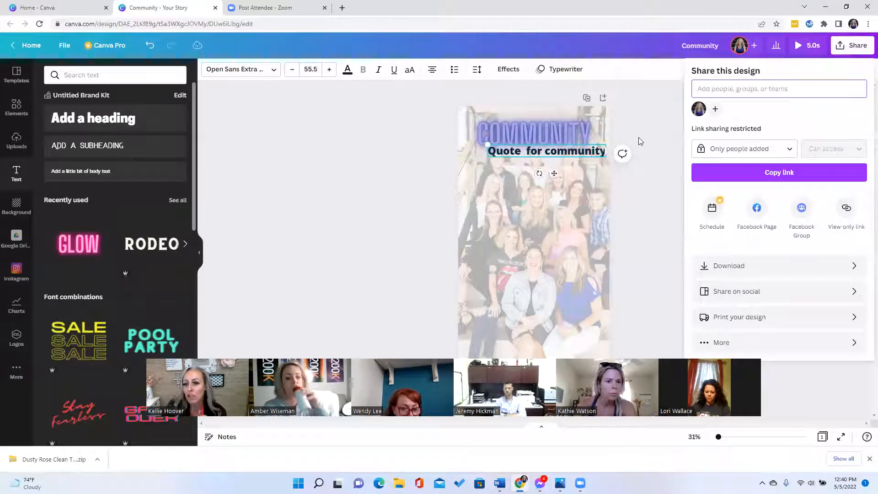
click(706, 47)
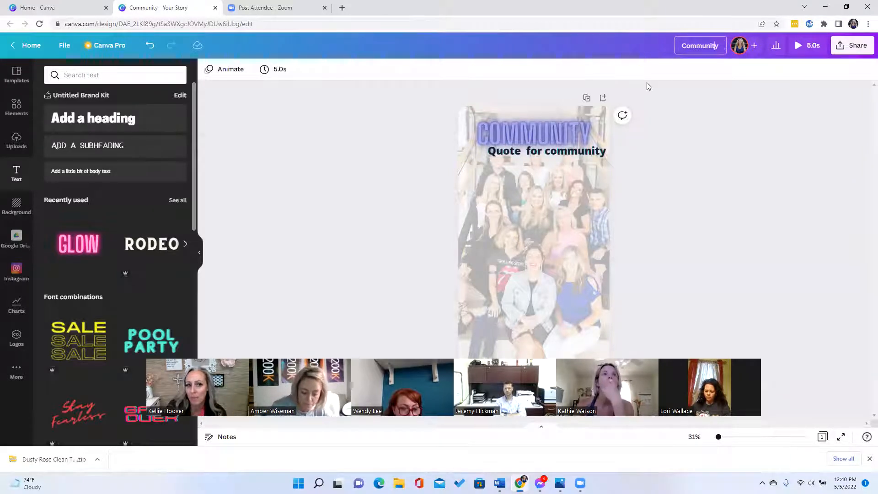
- Check who can access the design's link in the sharing options, then reopen them
click(836, 54)
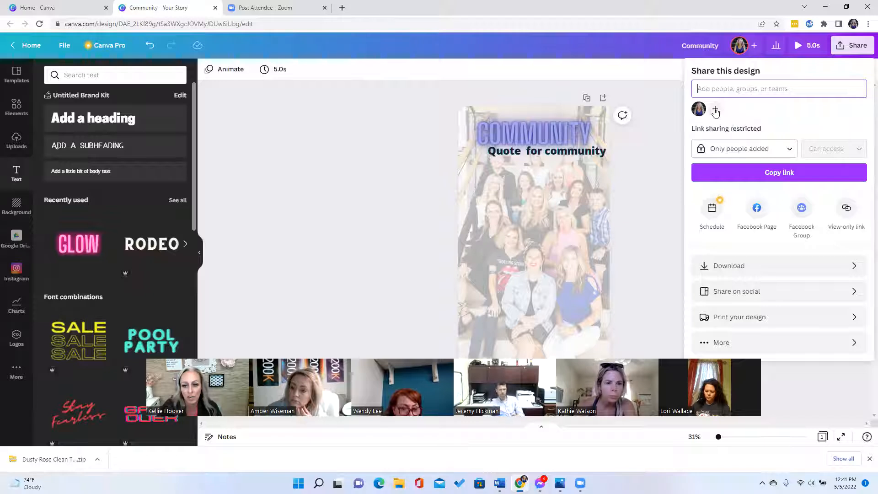
click(778, 150)
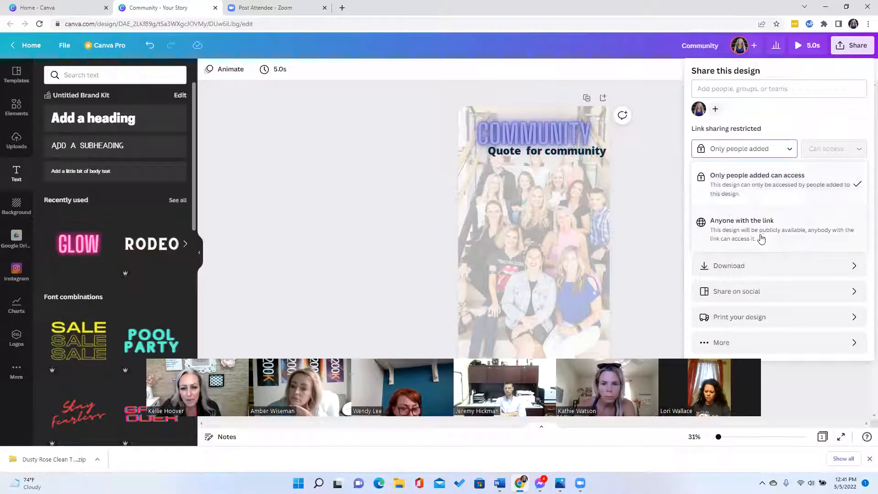
click(666, 198)
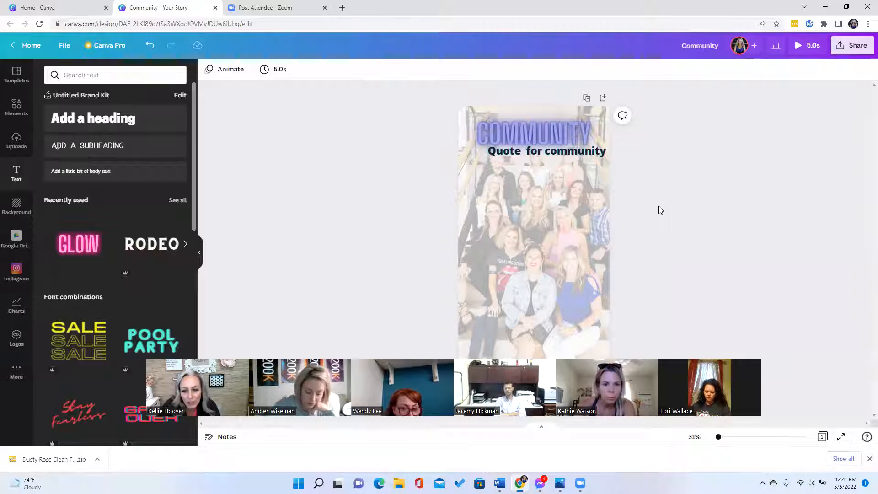
click(836, 48)
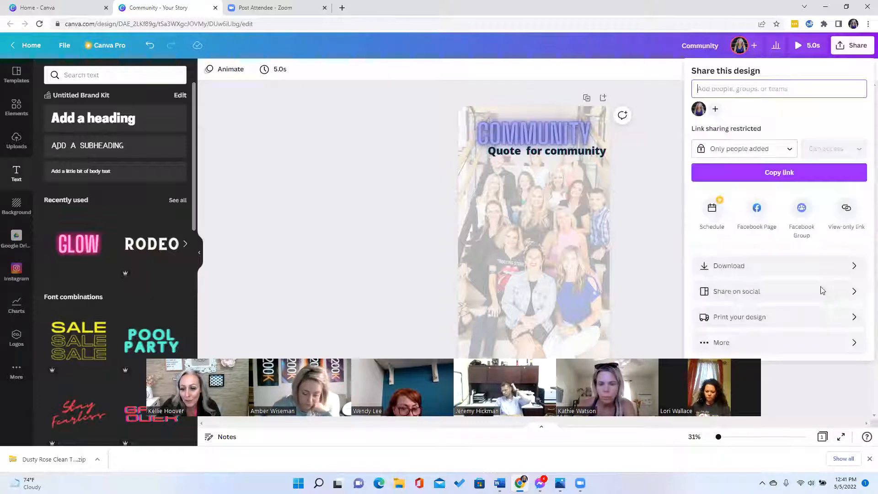
click(847, 274)
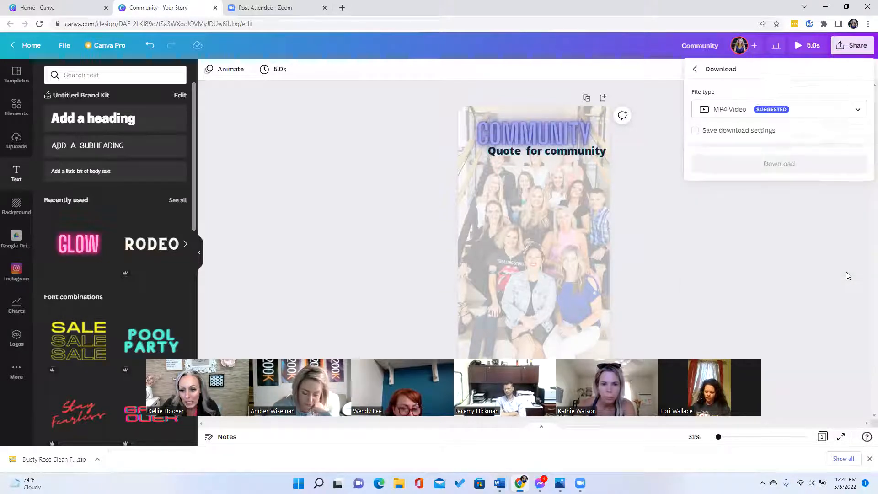
click(826, 113)
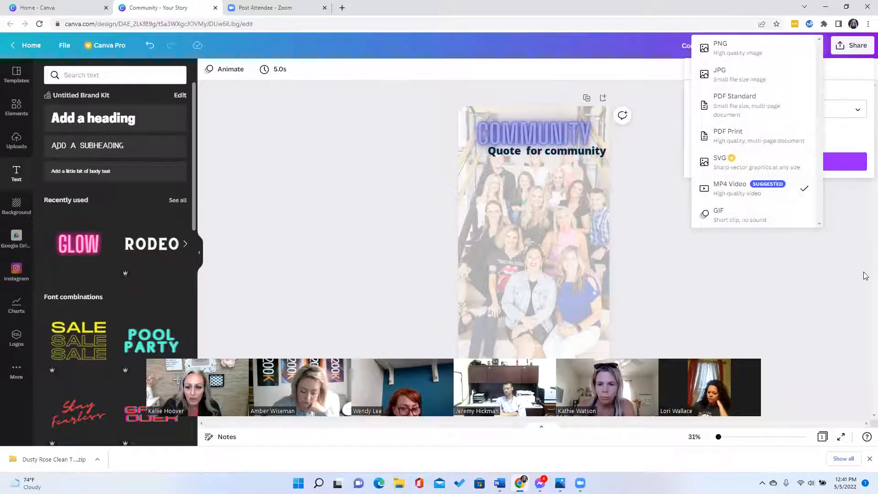
click(836, 125)
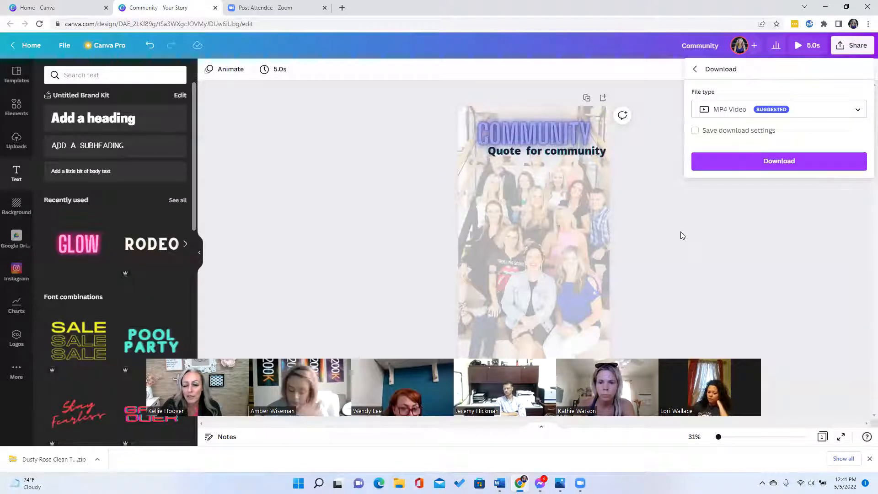
click(693, 70)
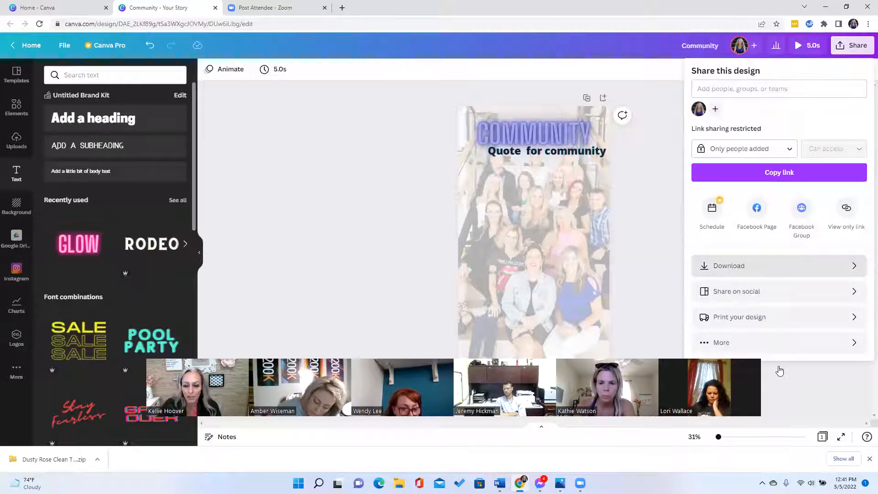
- Browse Print your design products: hoodies, sweatshirts, tote bags, T-shirts and business cards
click(833, 317)
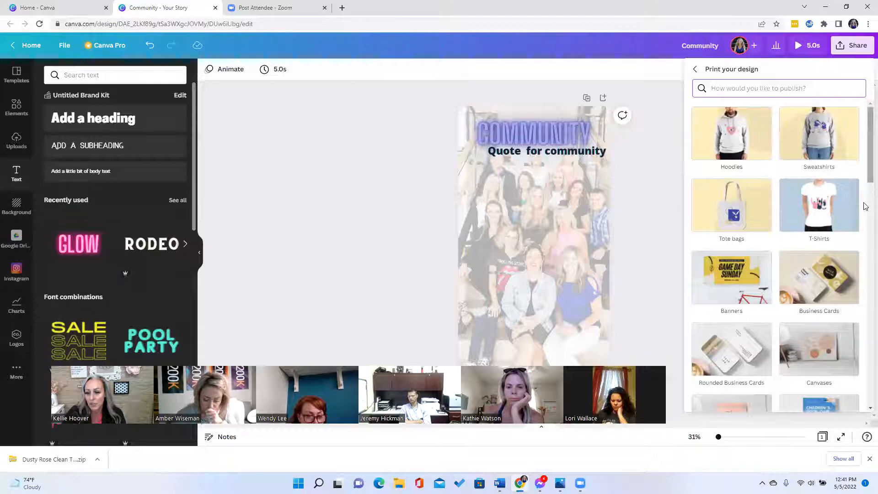
scroll(866, 206, down, 4)
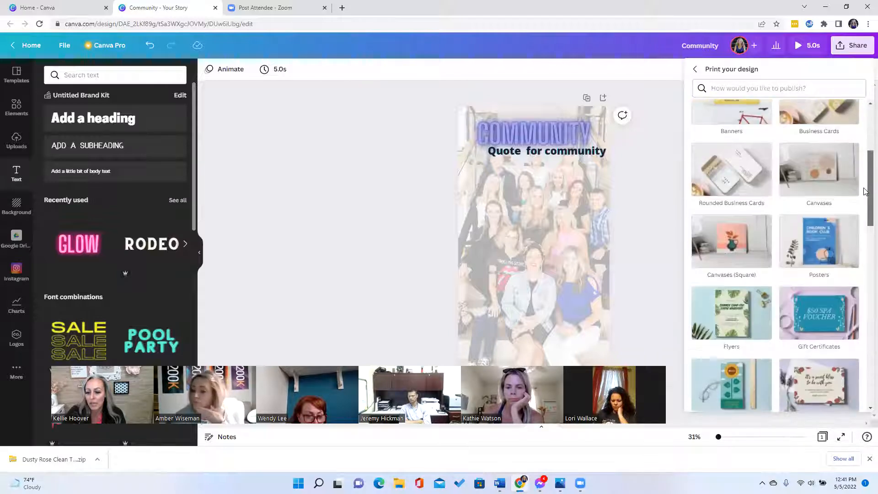
drag(866, 211, 847, 132)
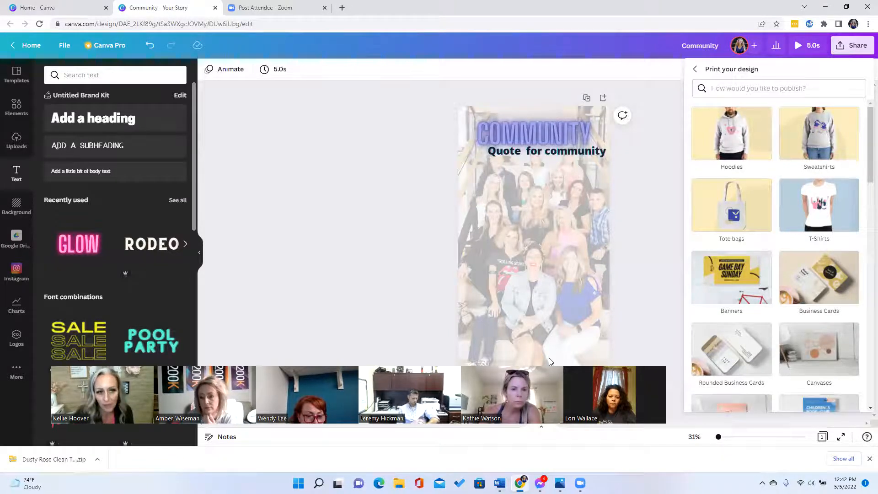
- Return from Print your design to the main sharing options, then leave for the Canva home page
drag(386, 370, 379, 26)
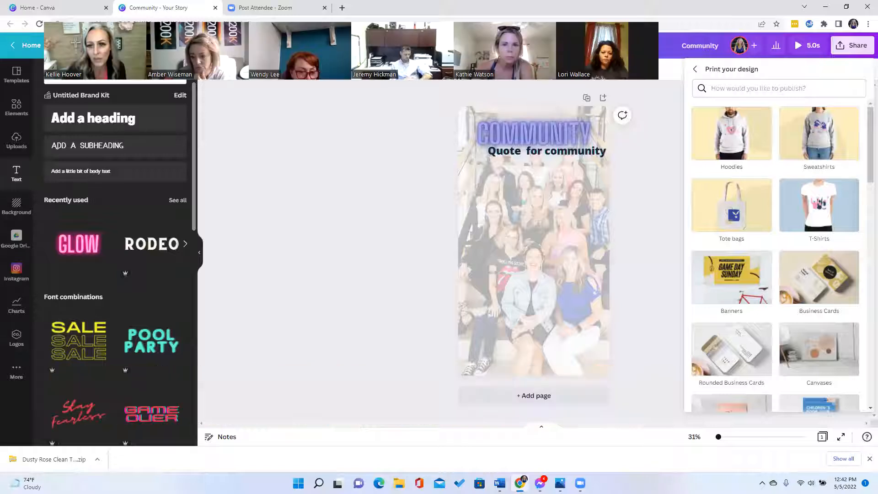
click(696, 69)
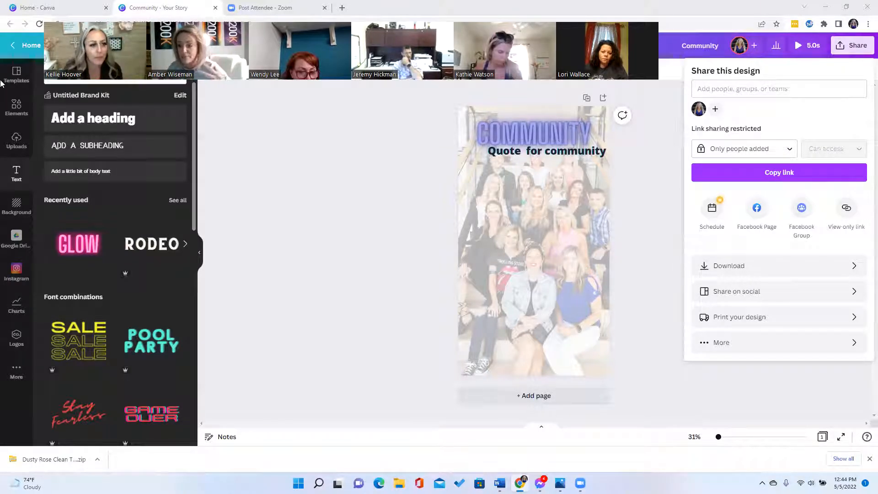
click(41, 44)
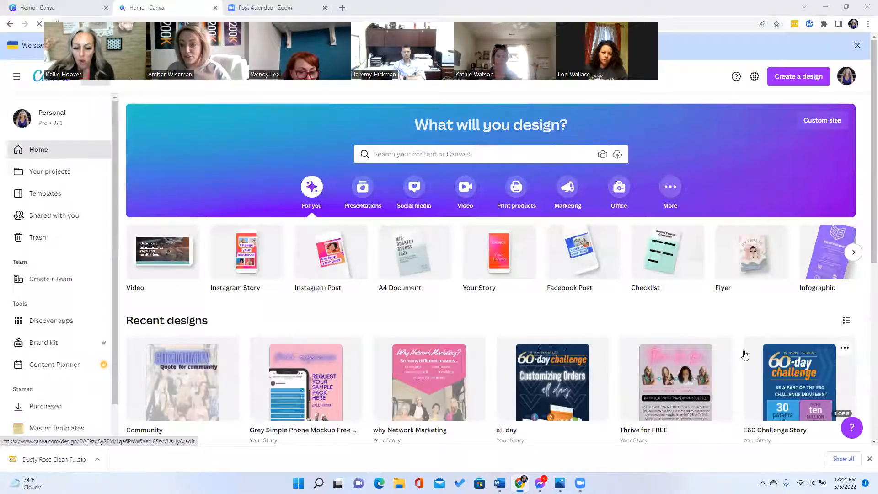
- Scroll through Recent designs like Green We are hiring facebook post, April Winner and Black Friday Sale
scroll(745, 353, down, 3)
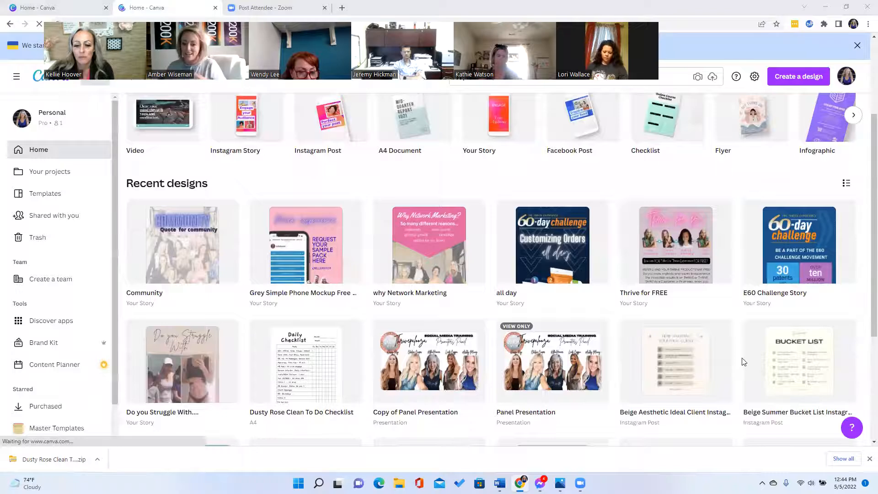
scroll(743, 361, down, 1)
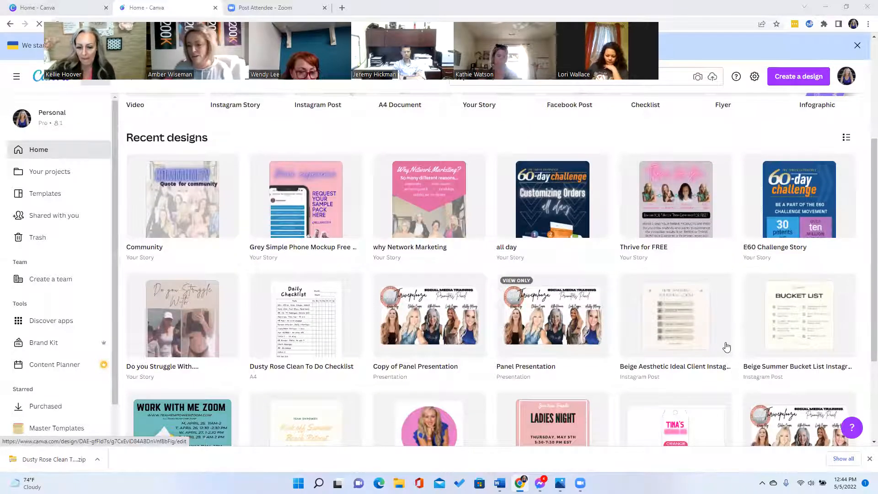
scroll(736, 343, down, 1)
scroll(737, 343, down, 1)
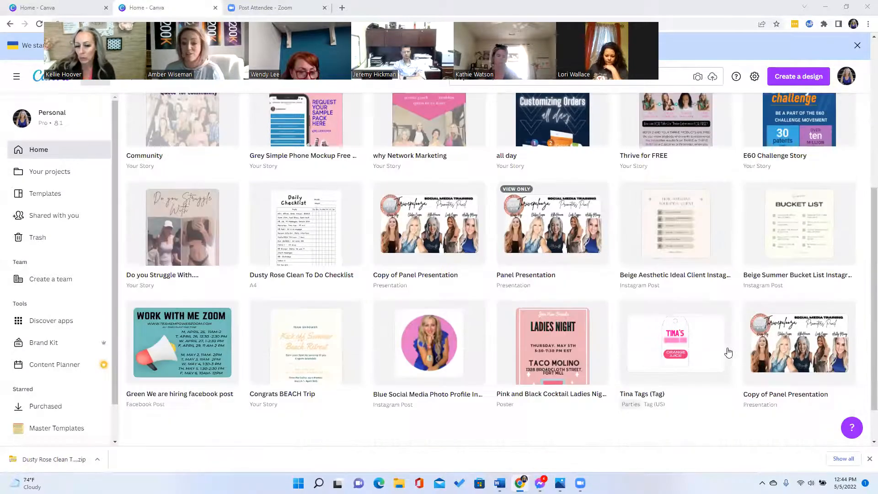
scroll(723, 373, down, 2)
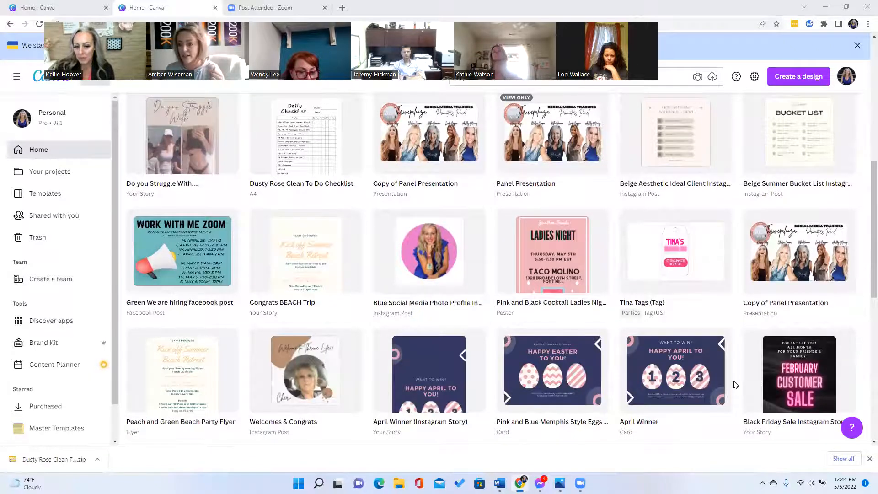
scroll(734, 384, down, 3)
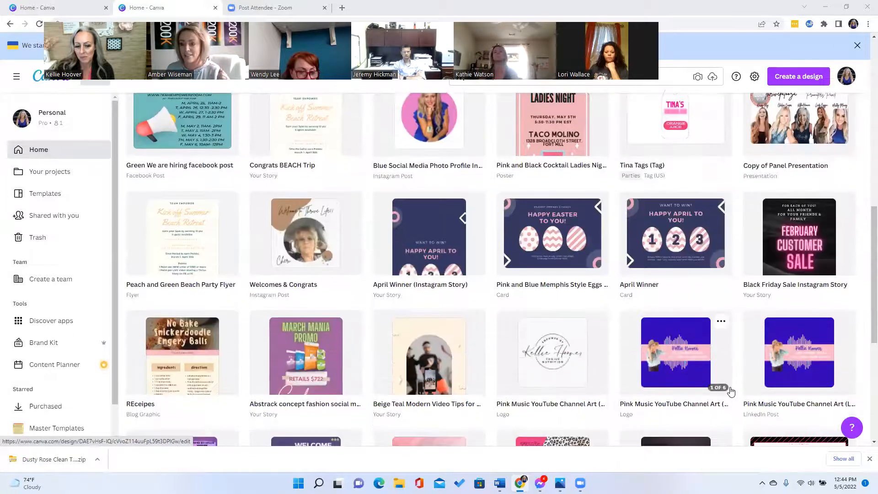
scroll(730, 389, down, 3)
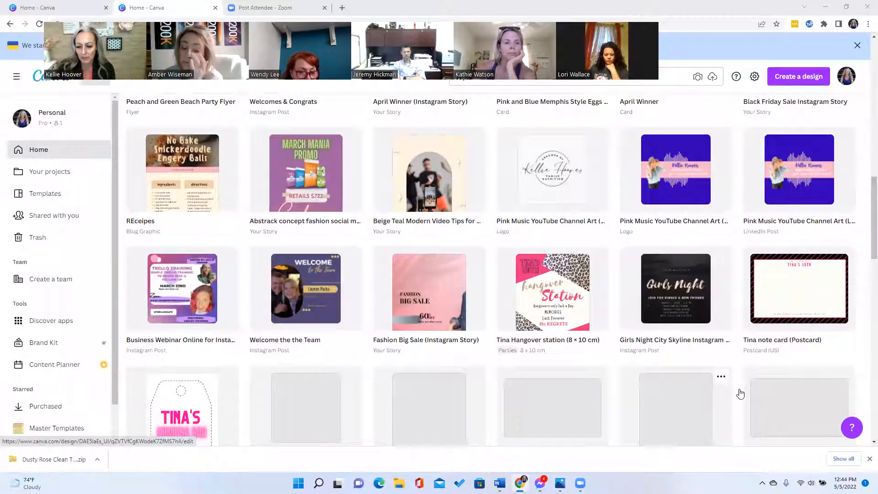
scroll(731, 414, down, 3)
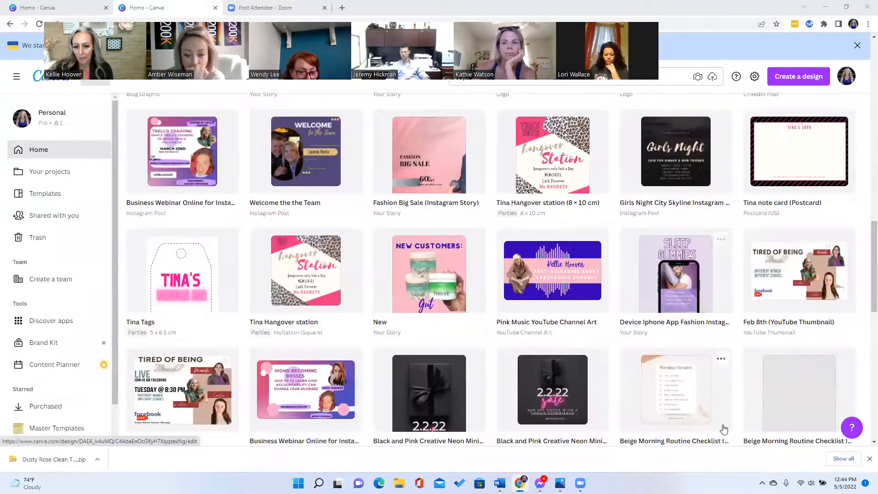
scroll(721, 428, down, 1)
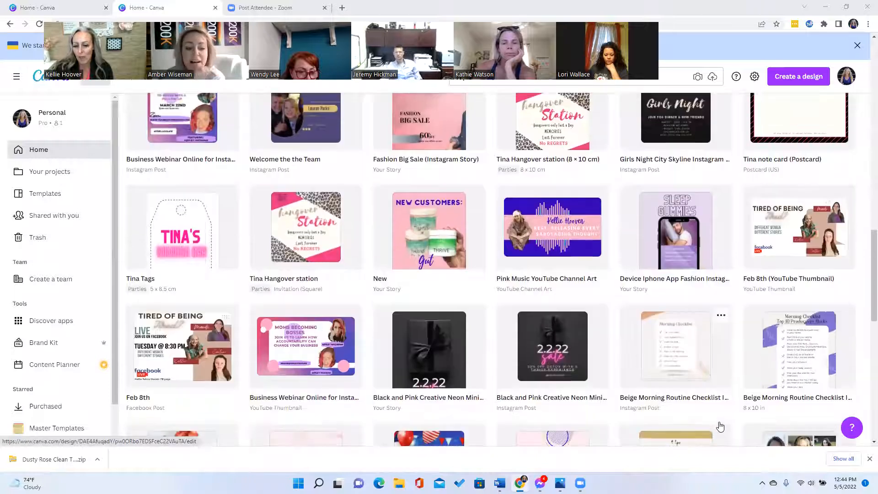
scroll(722, 428, down, 3)
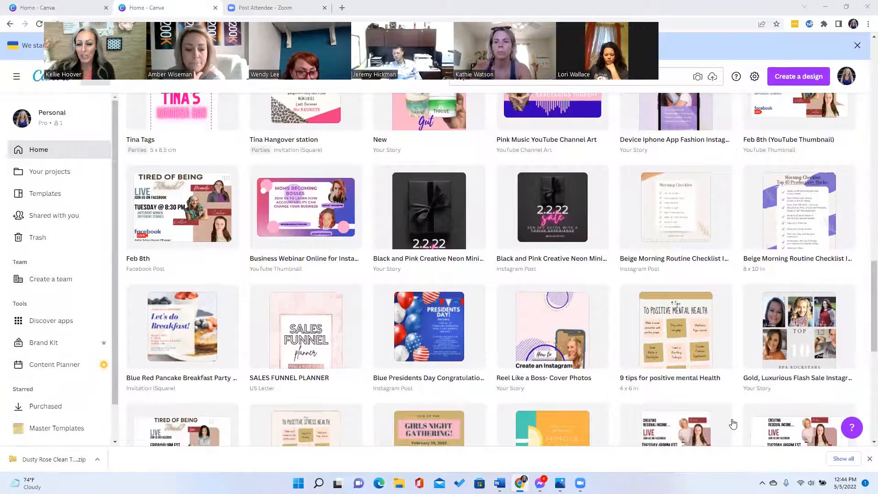
scroll(735, 427, up, 5)
scroll(728, 418, up, 3)
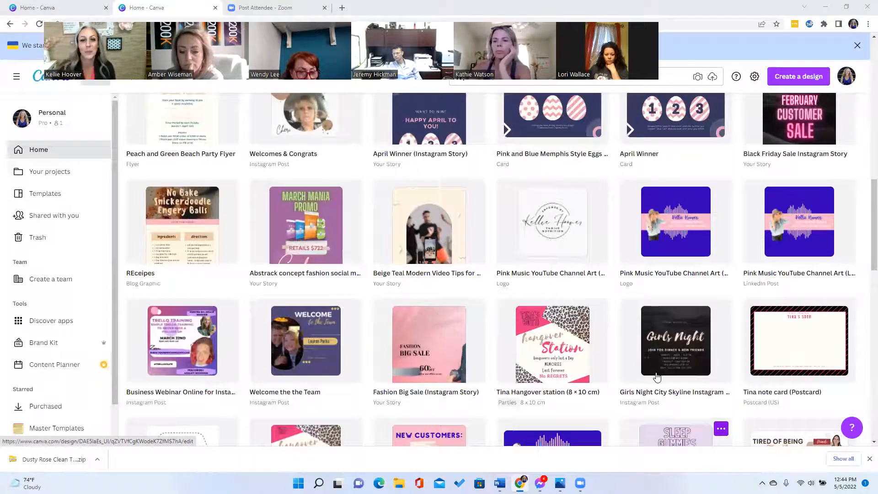
scroll(657, 375, up, 4)
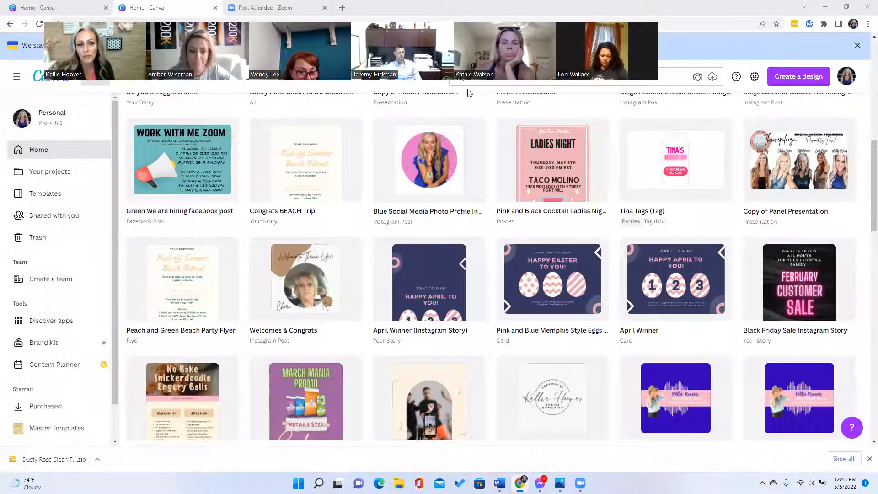
mouse_move(100, 92)
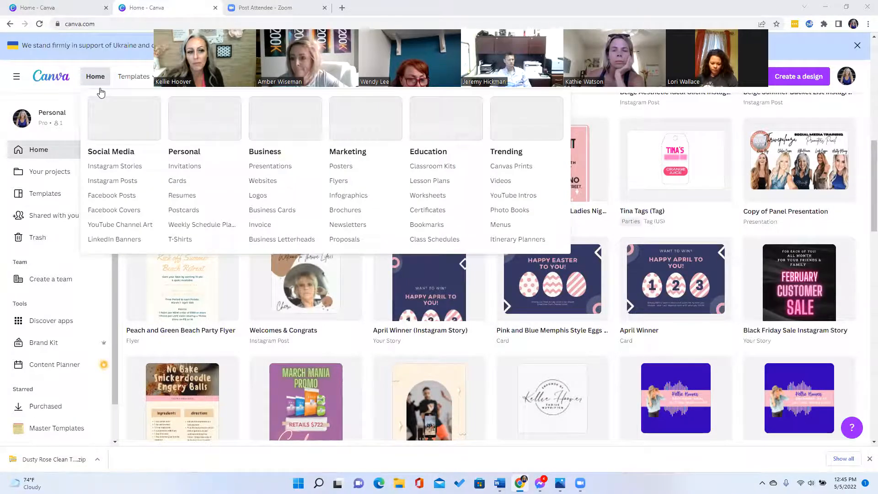